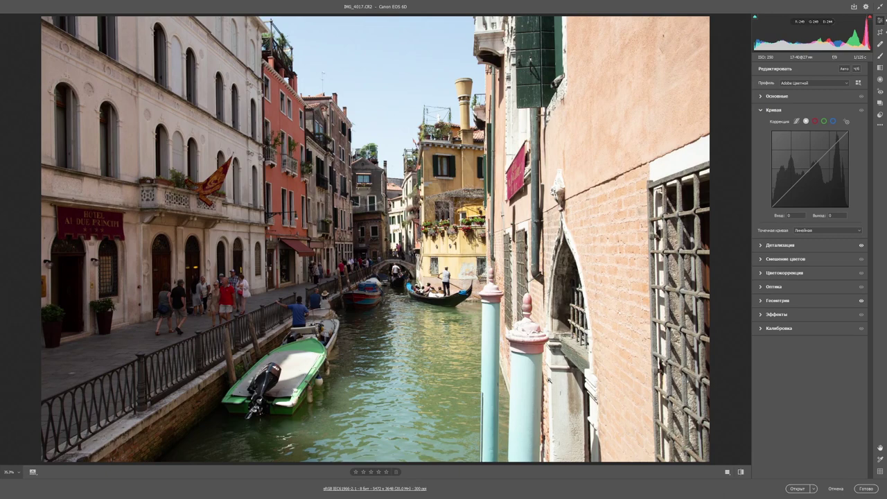
Step: Open the Venice canal raw photo in Photoshop, keeping its embedded colour profile
left_click(798, 489)
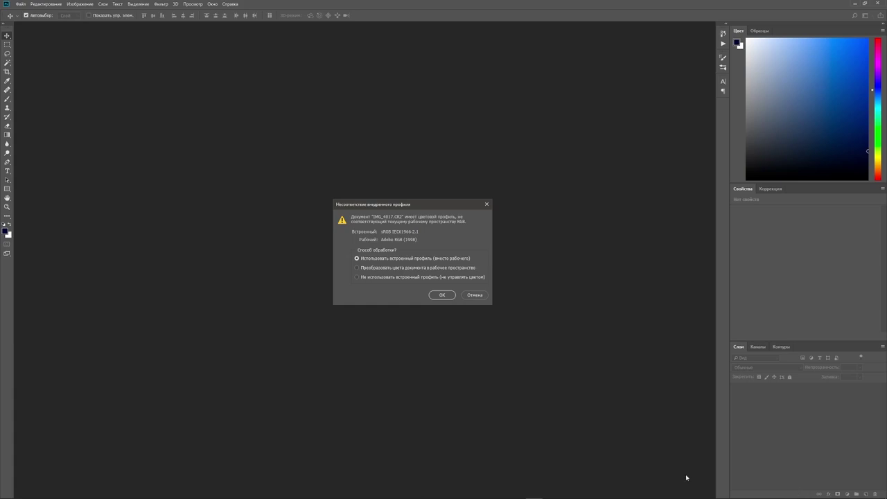
left_click(442, 295)
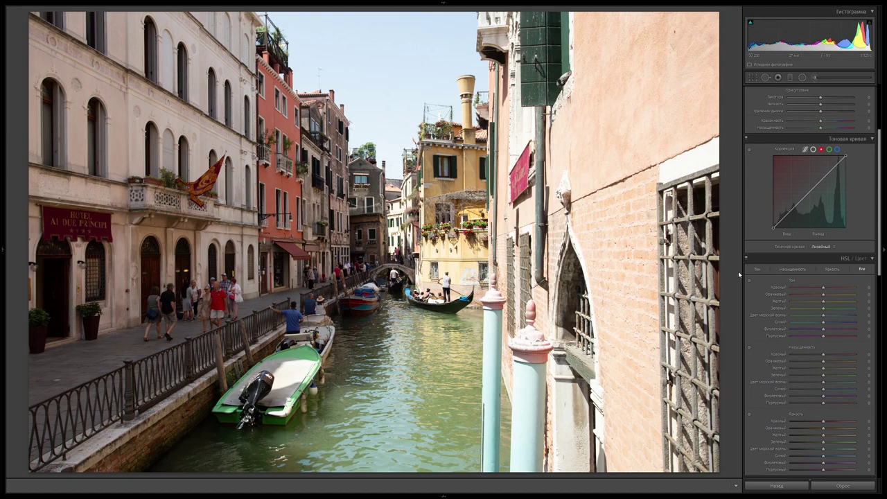
Step: Apply the PS_001 develop preset to the canal photo and send it to Photoshop
left_click(2, 254)
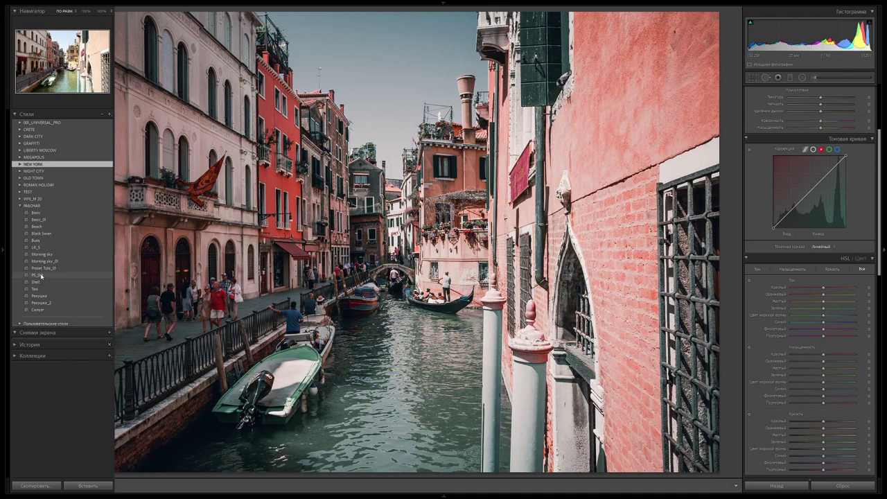
left_click(41, 275)
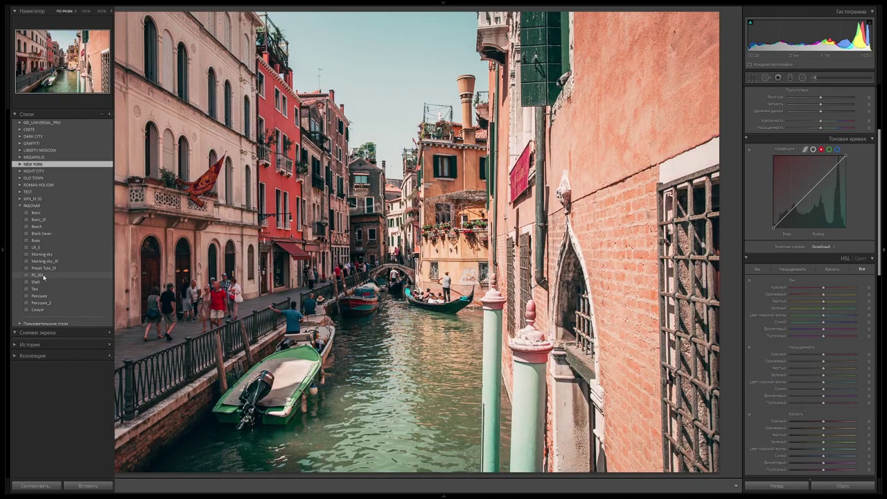
left_click(44, 275)
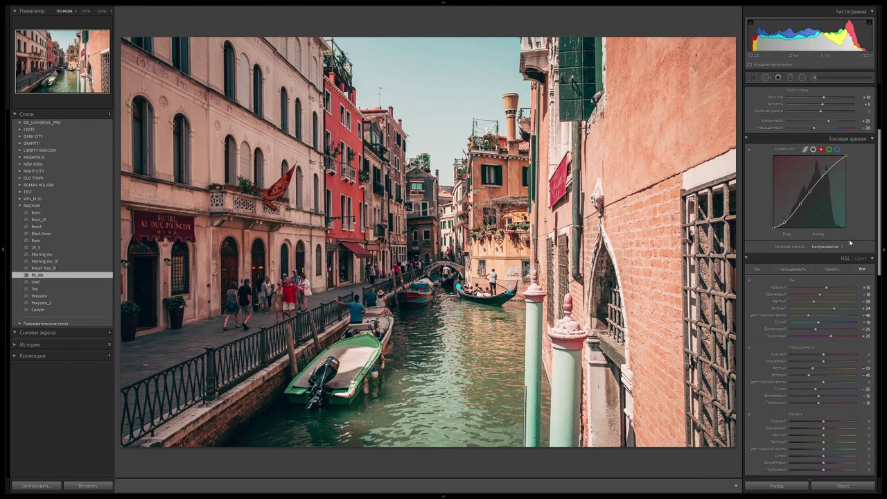
left_click_drag(882, 269, 881, 278)
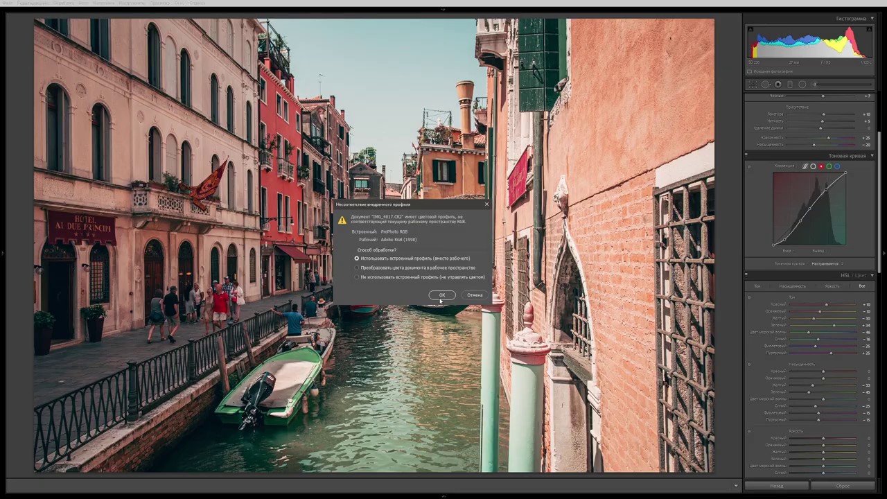
Step: Open the graded photo with its embedded profile kept, then close the Lightroom window
left_click(442, 295)
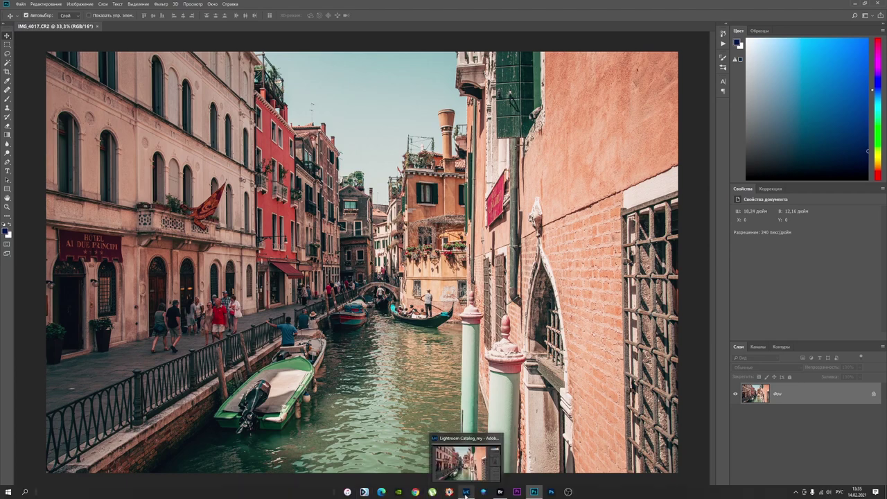
right_click(465, 496)
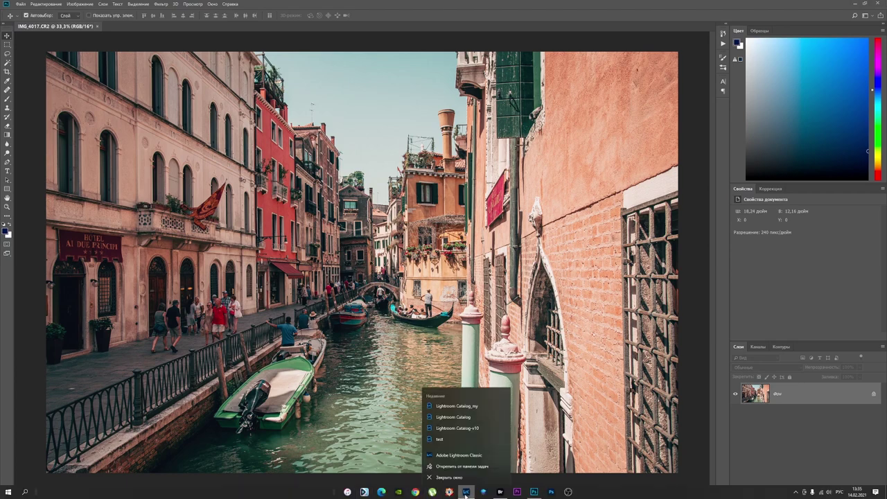
left_click(449, 478)
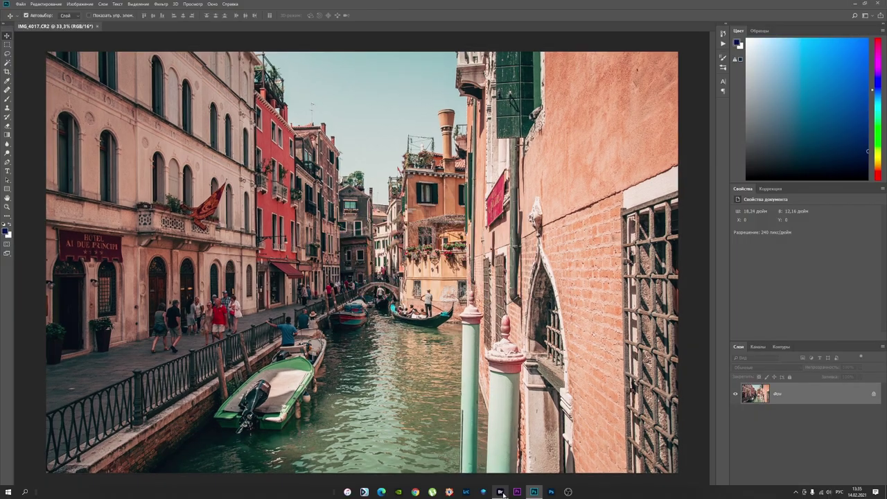
right_click(500, 492)
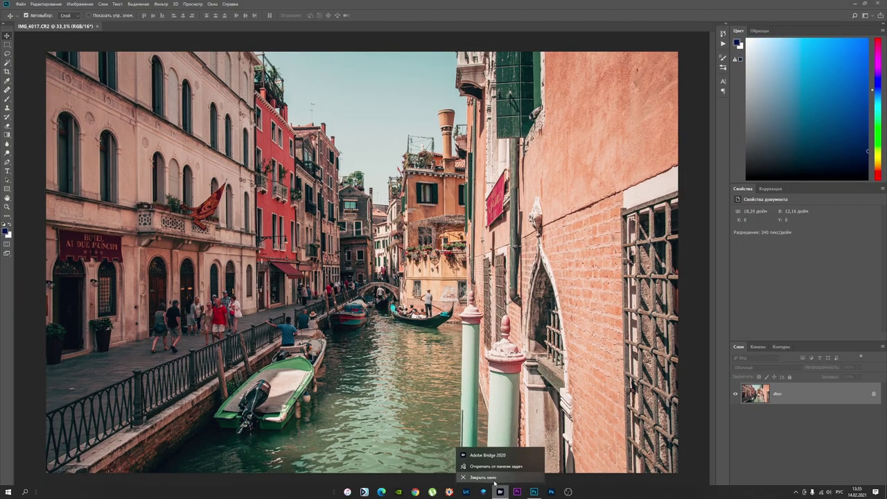
left_click(494, 479)
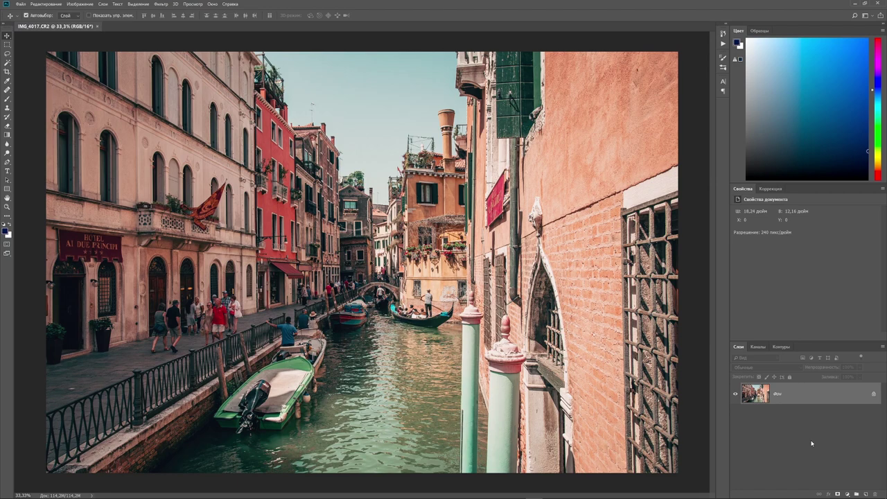
Step: Set History States to 100 in Performance preferences and review the Scratch Disks page
left_click(46, 4)
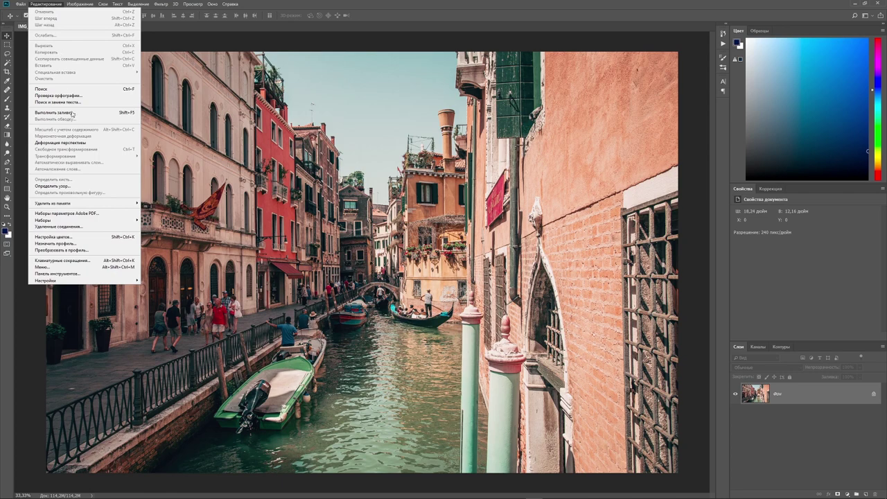
mouse_move(46, 280)
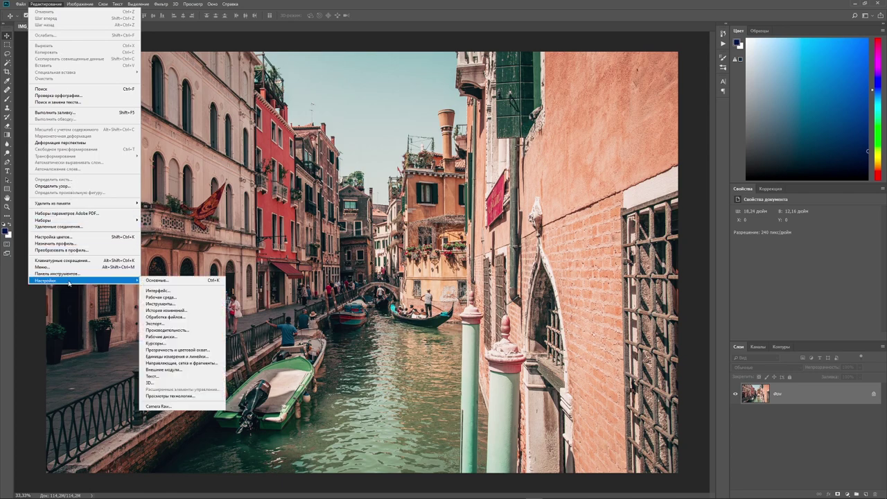
left_click(166, 329)
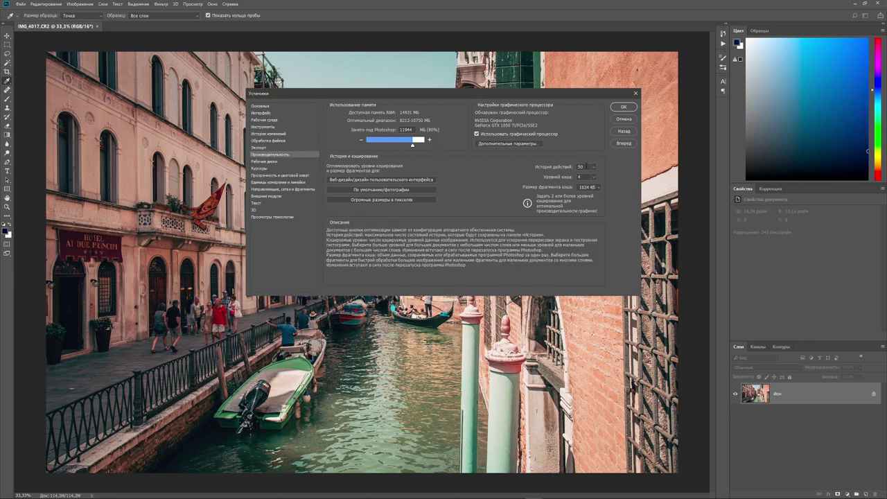
double_click(580, 167)
type("100")
left_click(264, 161)
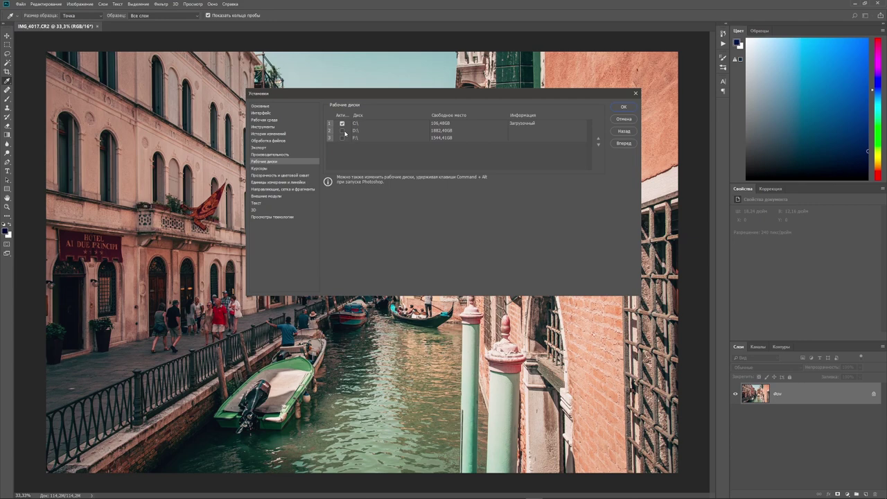
Step: Confirm the Preferences dialog to save the 100 history states setting
left_click(621, 108)
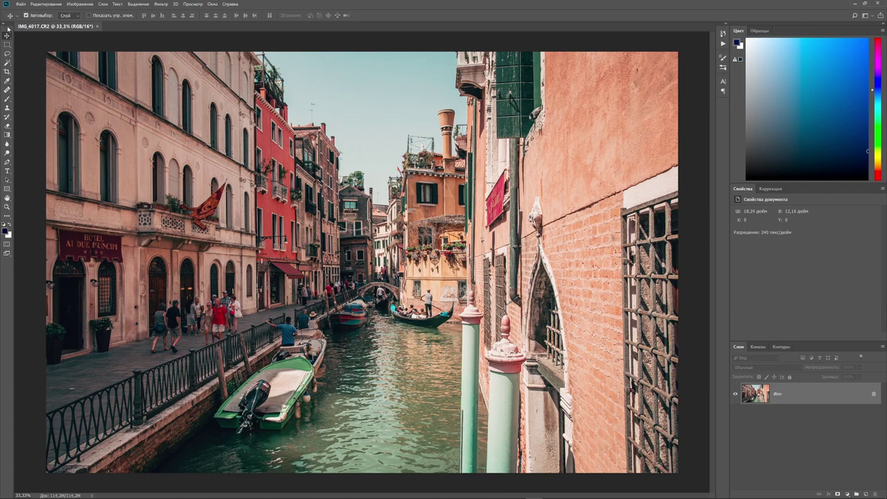
Step: Float the tool set, toggle its column layout, and undock the Color, Properties and Layers panels
mouse_move(9, 29)
left_mouse_down()
mouse_move(176, 99)
mouse_move(392, 97)
left_mouse_up()
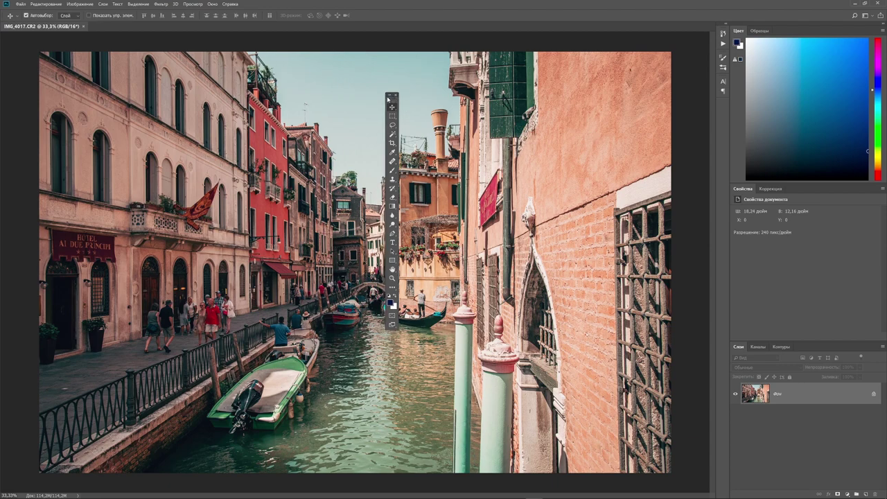
left_click(391, 95)
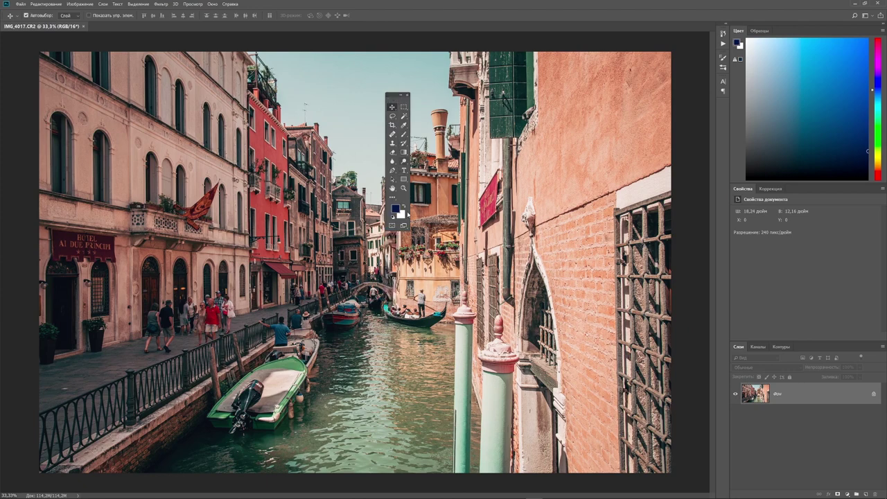
left_click(395, 96)
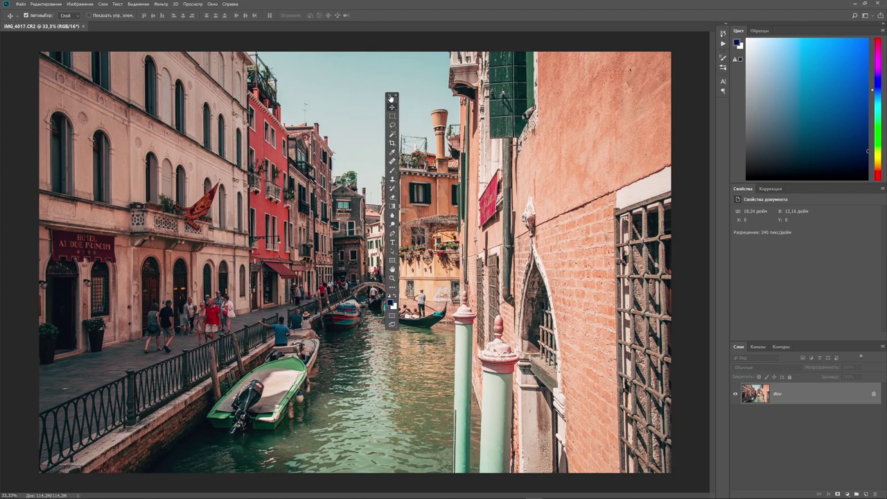
mouse_move(394, 97)
left_mouse_down()
mouse_move(461, 124)
mouse_move(658, 153)
mouse_move(616, 123)
left_mouse_up()
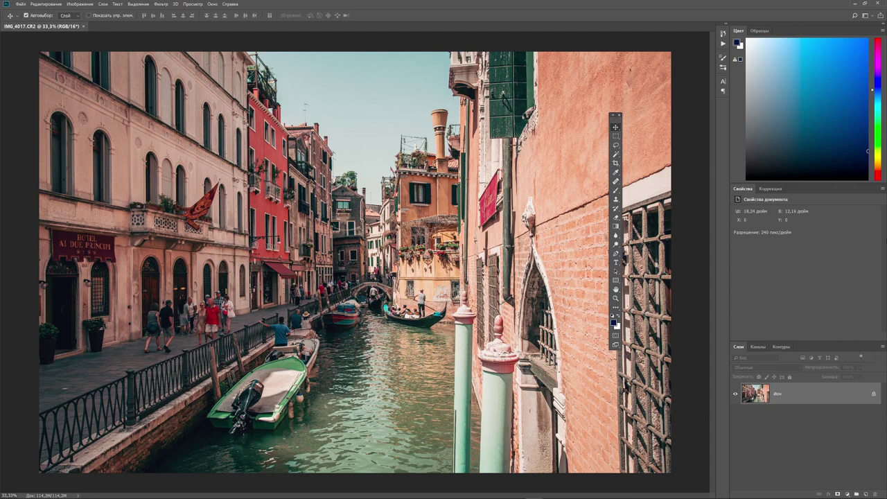
left_click_drag(860, 28, 781, 36)
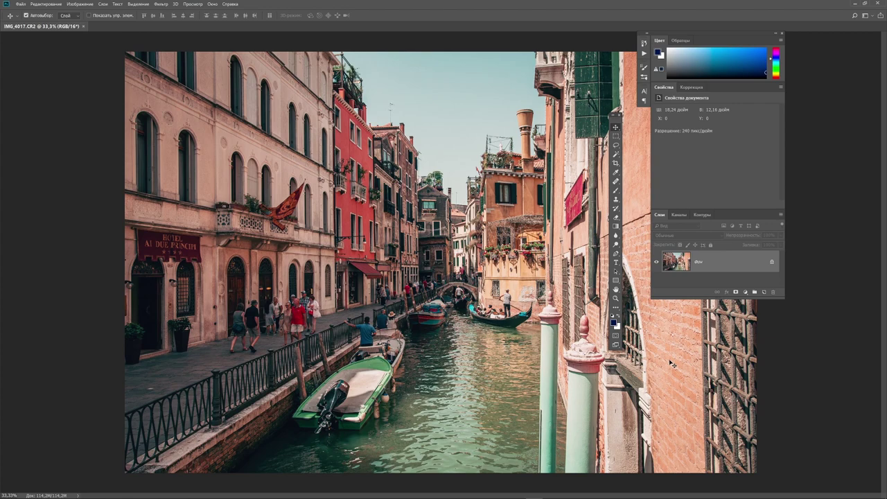
Step: Dock the floating tool set back along the left edge of the workspace
key("ctrl+k")
mouse_move(616, 125)
left_mouse_down()
mouse_move(100, 117)
mouse_move(8, 97)
left_mouse_up()
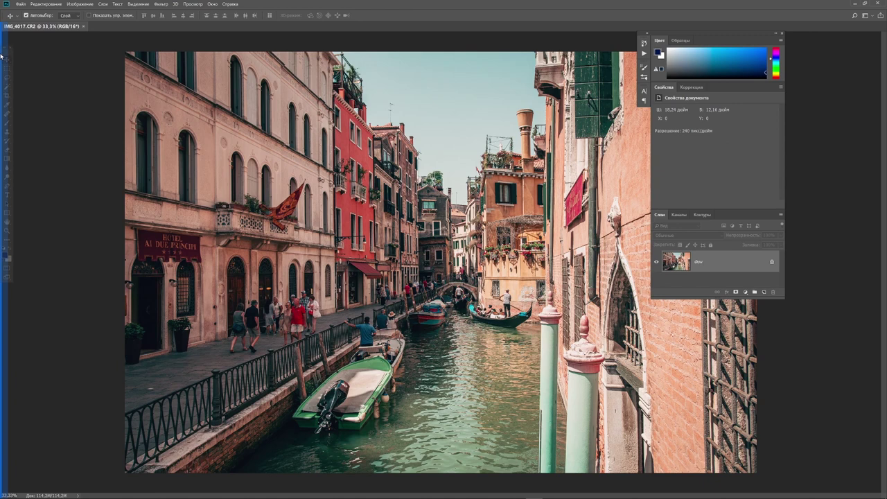
left_click_drag(8, 97, 2, 43)
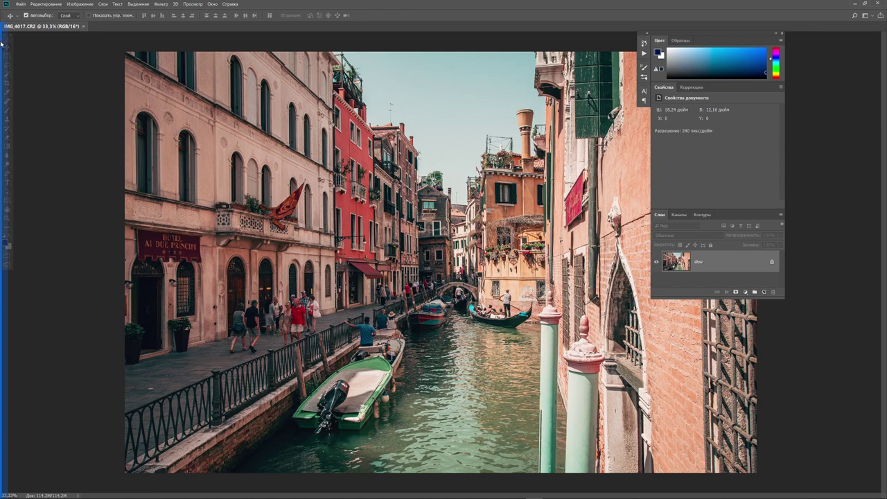
left_click_drag(1, 43, 1, 43)
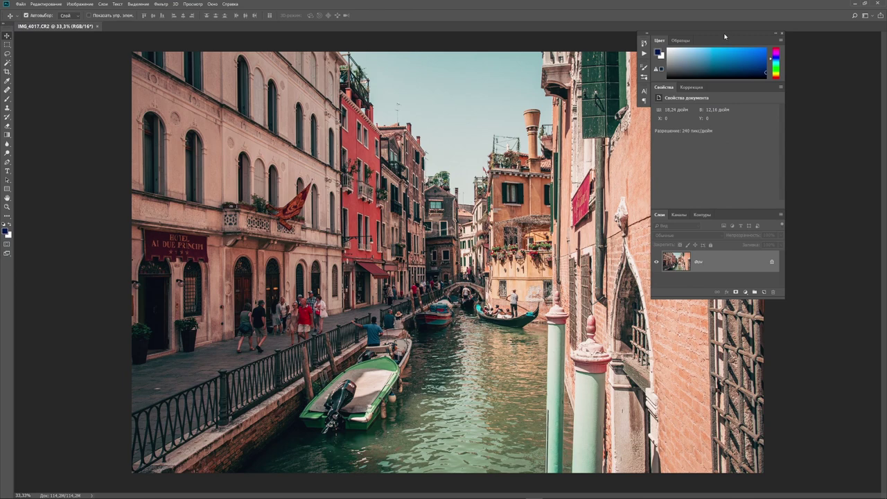
Step: Dock the floating Color, Properties and Layers panel group against the right screen edge
left_click_drag(725, 38, 817, 32)
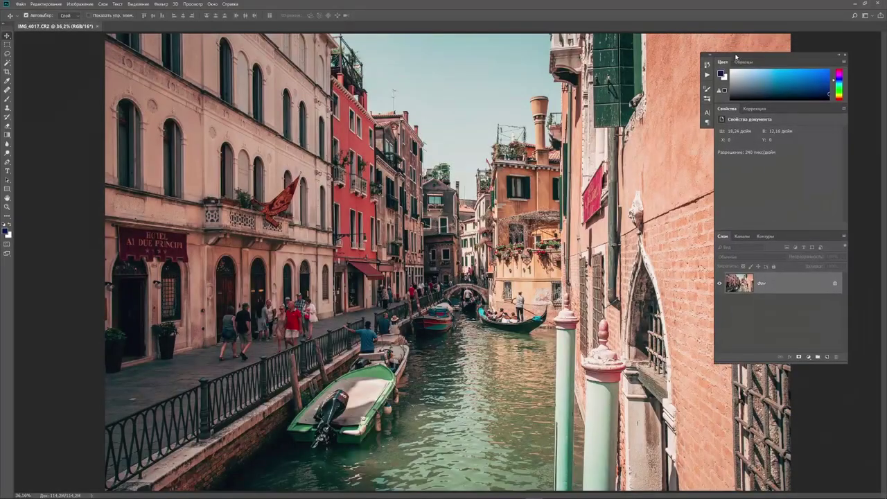
left_click_drag(735, 57, 886, 53)
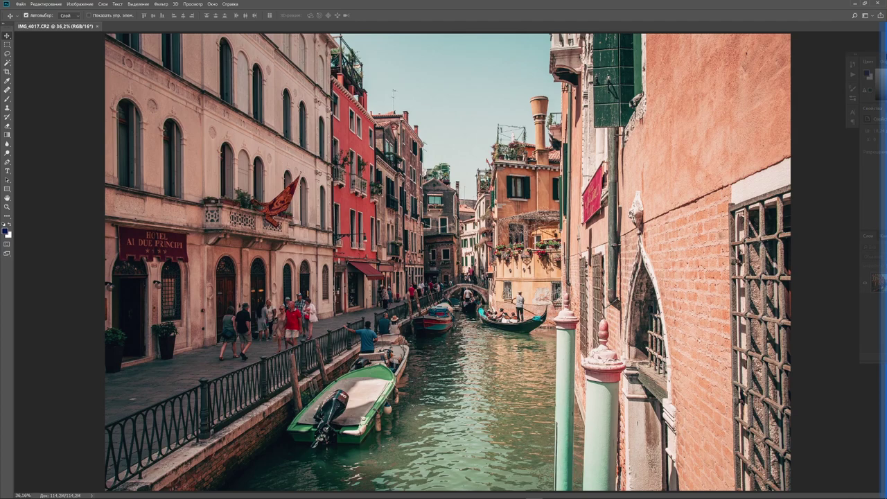
left_click_drag(886, 53, 886, 53)
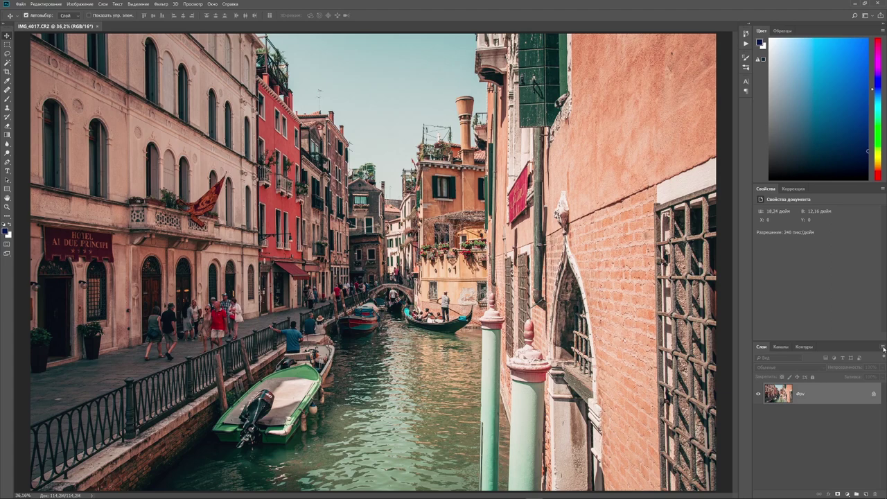
left_click(884, 348)
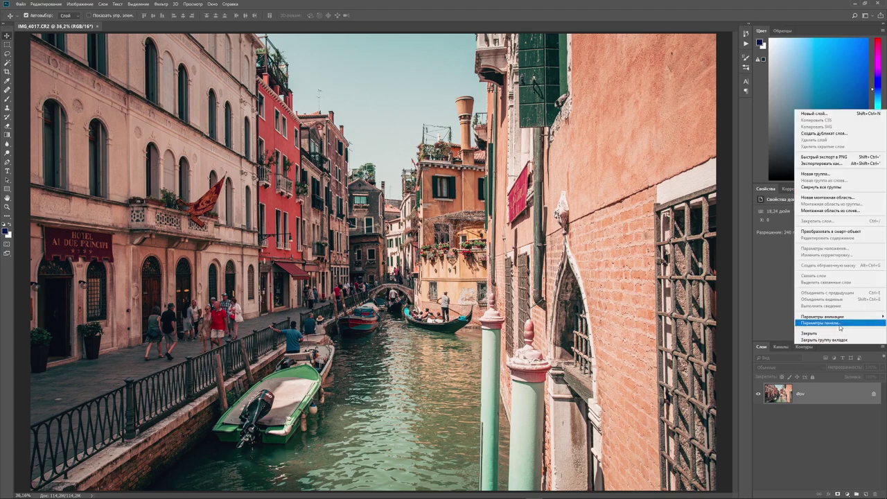
Step: Set the Layers panel thumbnails to the largest size in Panel Options
left_click(839, 323)
left_click(379, 136)
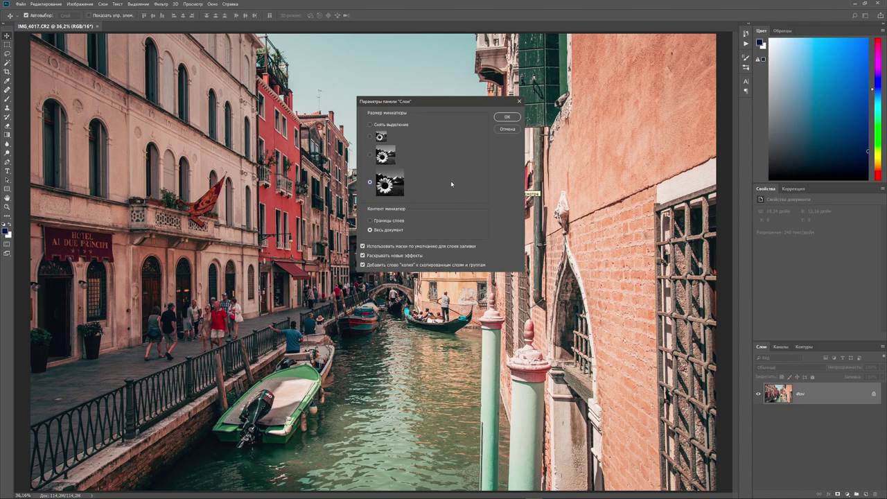
left_click(506, 118)
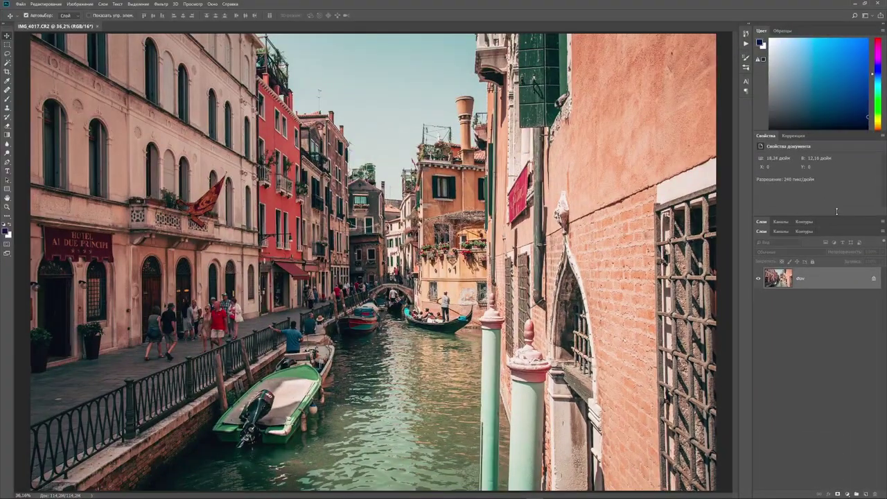
Step: Shrink the Color panel to give Layers more room and list the adjustment layer types
mouse_move(837, 211)
left_mouse_down()
mouse_move(838, 171)
mouse_move(836, 225)
mouse_move(842, 158)
left_mouse_up()
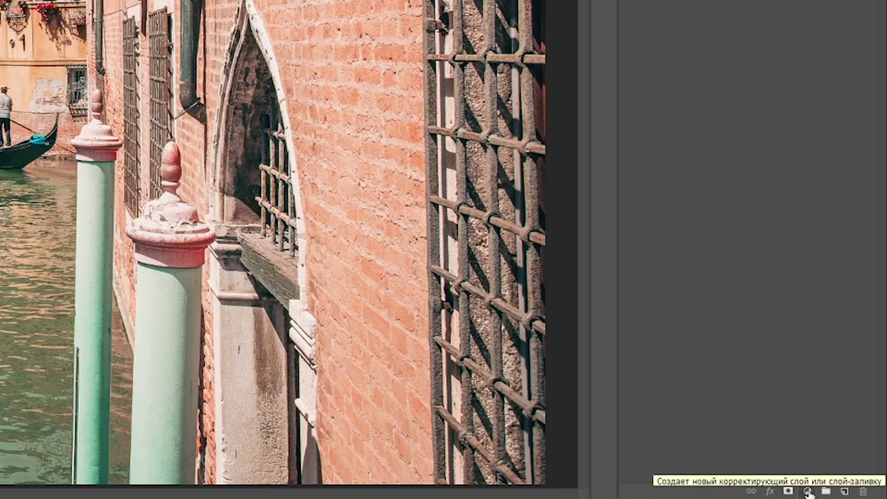
left_click(809, 491)
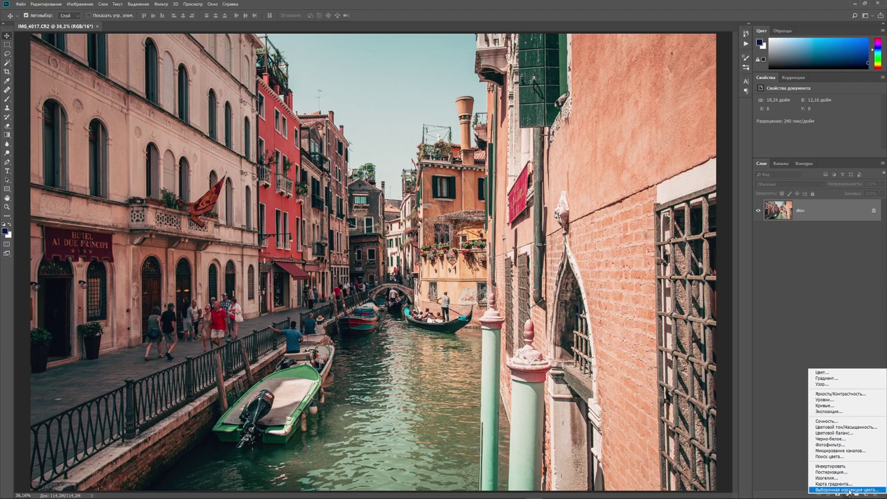
Step: Add a Selective Color adjustment layer and enlarge the Properties panel to show its sliders
left_click(847, 489)
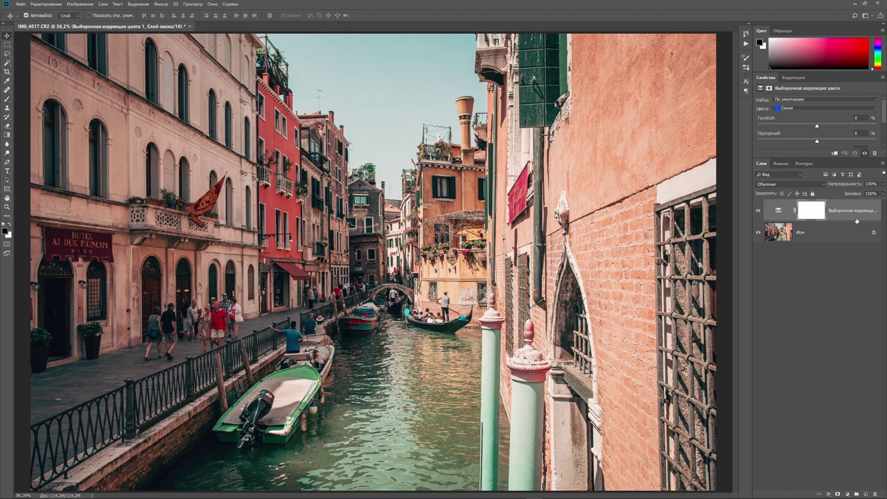
left_click_drag(839, 159, 823, 266)
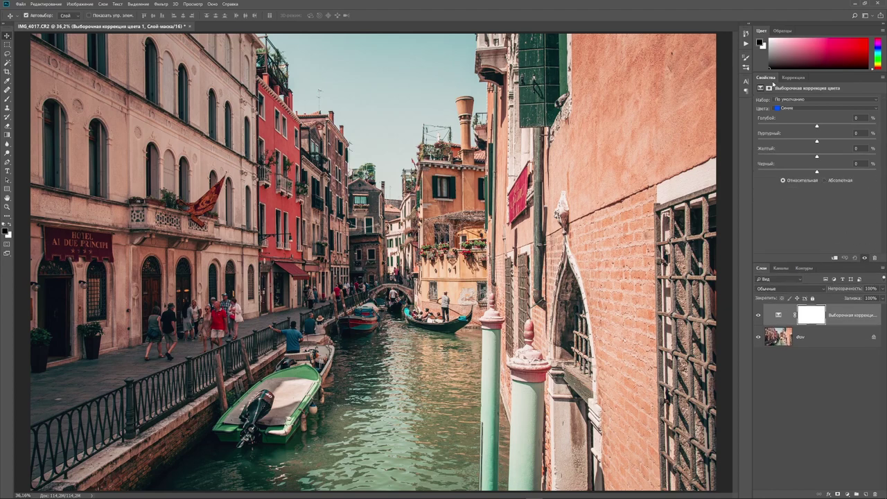
left_click_drag(809, 84, 809, 177)
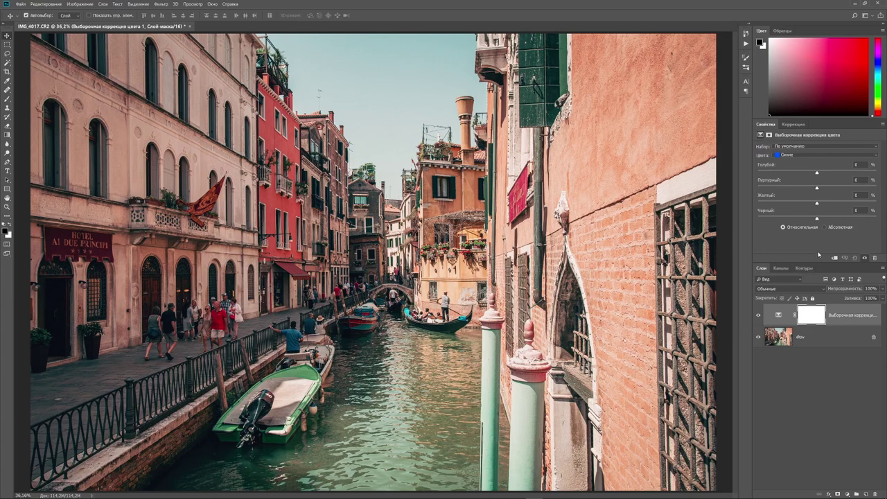
left_click_drag(819, 261, 817, 294)
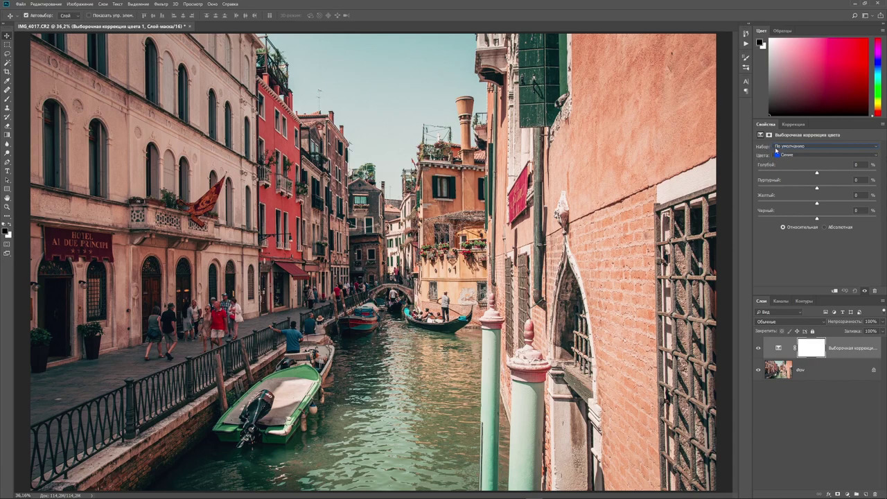
Step: Target Reds in Selective Color and lower Cyan to -20%, trying out Magenta values
left_click(877, 157)
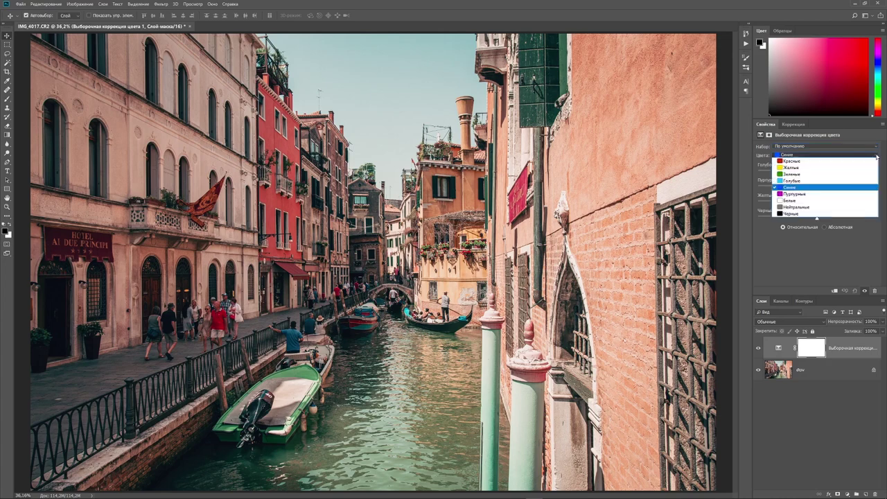
left_click(797, 159)
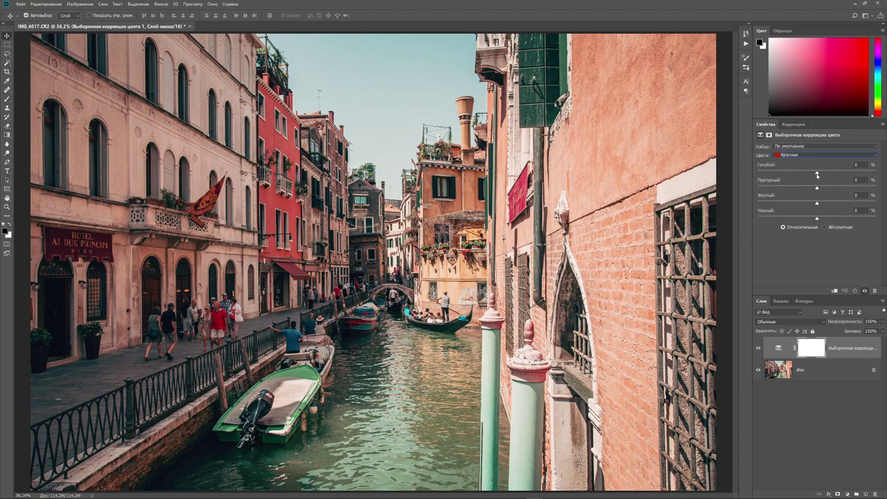
mouse_move(817, 174)
left_mouse_down()
mouse_move(756, 172)
mouse_move(812, 172)
mouse_move(804, 174)
left_mouse_up()
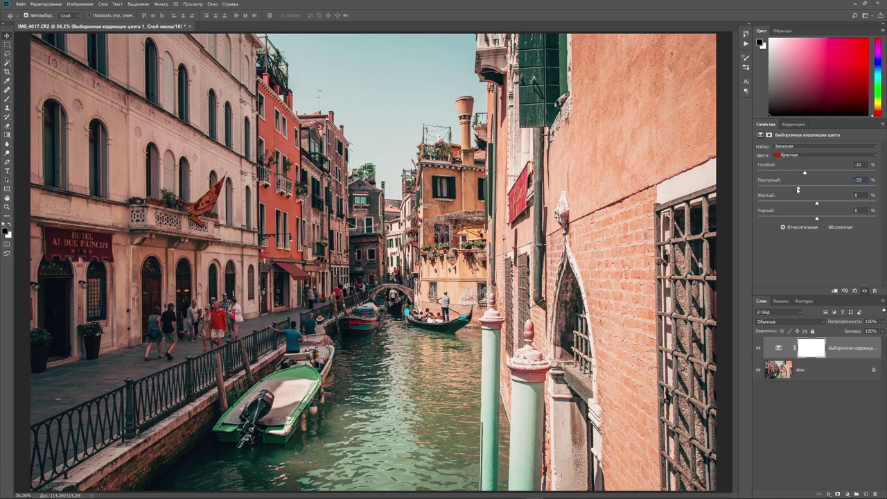
mouse_move(817, 189)
left_mouse_down()
mouse_move(757, 187)
mouse_move(769, 181)
left_mouse_up()
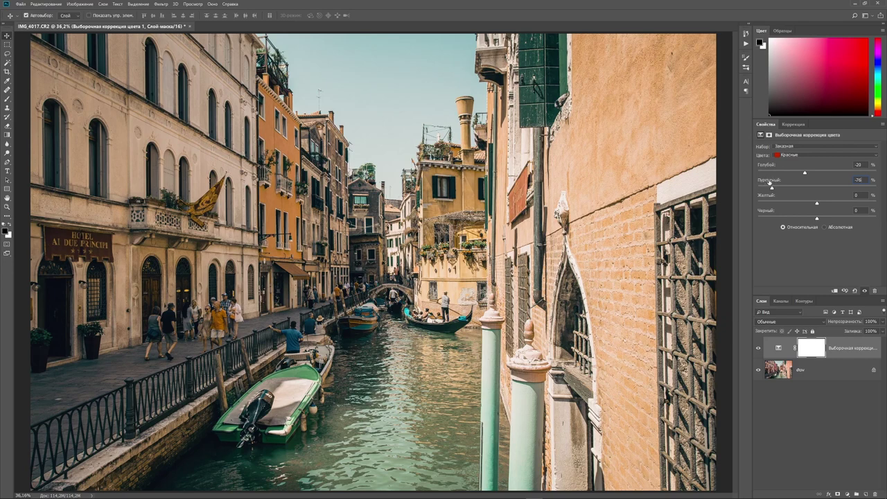
type("0")
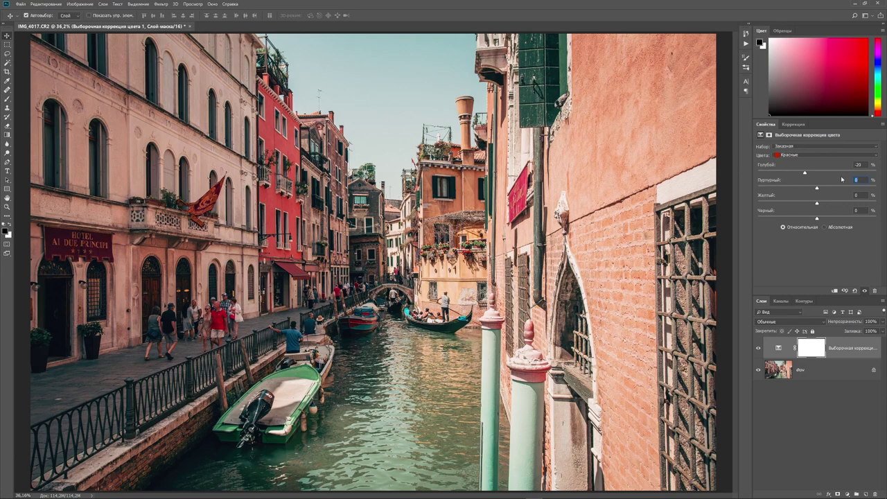
mouse_move(824, 191)
left_mouse_down()
mouse_move(845, 189)
mouse_move(822, 189)
left_mouse_up()
Step: Set Magenta in the reds to +7% and settle Yellow at +10%
double_click(860, 180)
left_click_drag(817, 205, 750, 208)
left_click_drag(757, 205, 856, 210)
left_click_drag(824, 210, 823, 212)
Step: Settle Black in the reds at about +9% after trying its extremes
left_click_drag(817, 219, 693, 218)
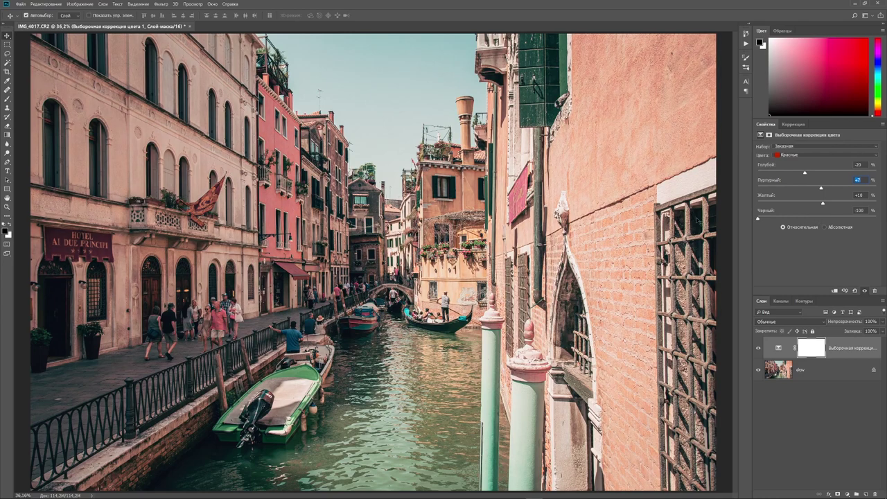
mouse_move(758, 219)
left_mouse_down()
mouse_move(868, 232)
mouse_move(876, 219)
left_mouse_up()
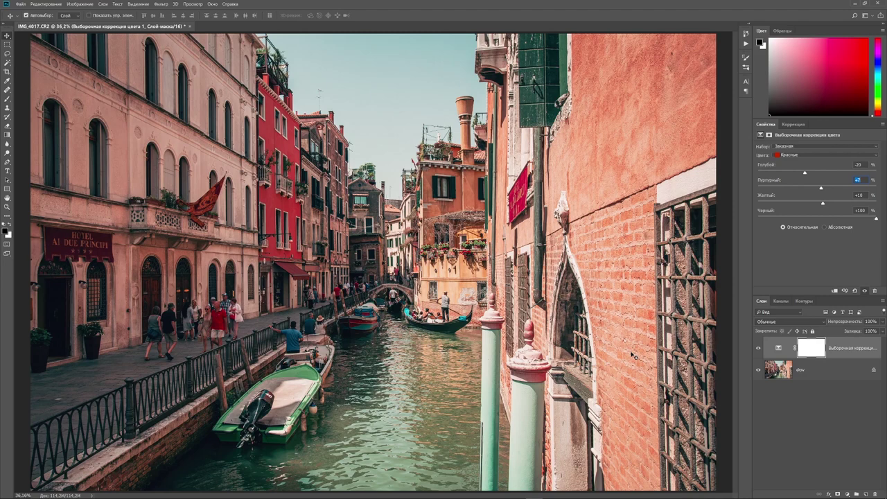
left_click(825, 217)
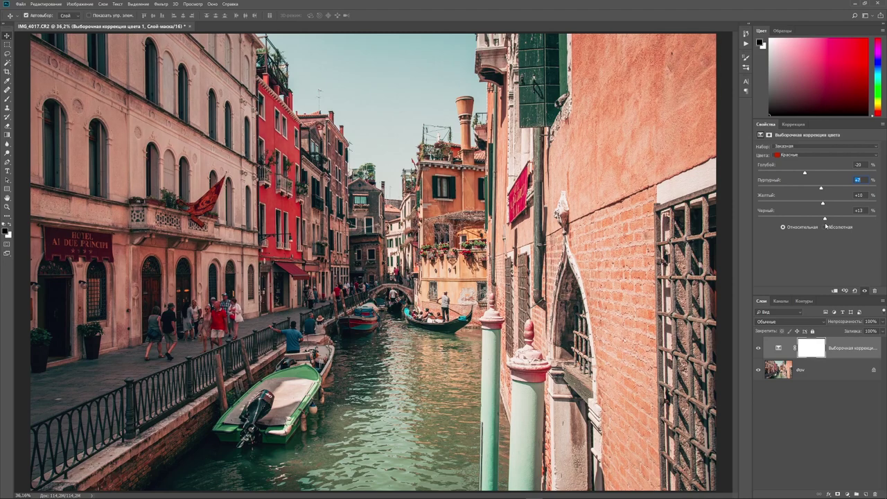
left_click_drag(825, 225, 823, 226)
Step: Switch Selective Color to Yellows with Cyan -20% and Magenta +2%
left_click(876, 156)
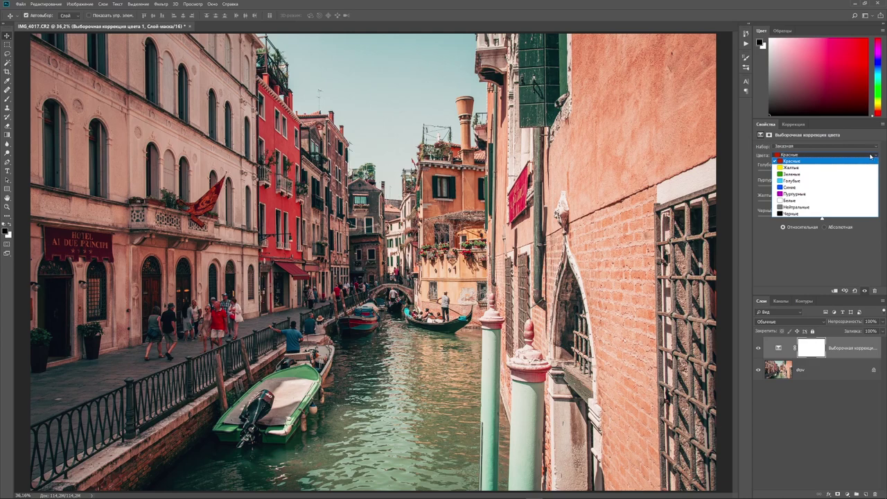
left_click(825, 169)
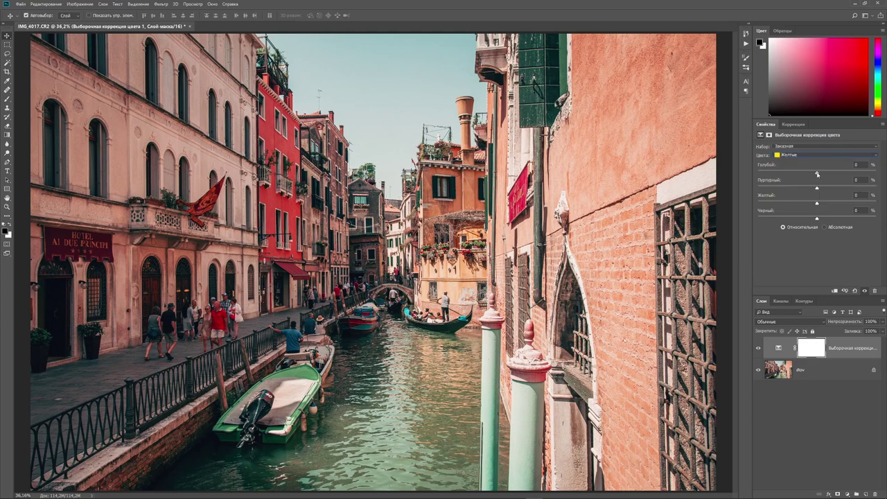
mouse_move(817, 172)
left_mouse_down()
mouse_move(804, 173)
mouse_move(812, 188)
left_mouse_up()
key("shift+Up")
Step: Settle Yellow in the yellows at +8% and raise Black to about +15%
left_click_drag(817, 205, 743, 200)
left_click_drag(758, 202, 849, 209)
left_click_drag(849, 209, 823, 207)
mouse_move(819, 217)
left_mouse_down()
mouse_move(867, 227)
mouse_move(826, 219)
left_mouse_up()
Step: Set Blues to Cyan +49%, Magenta -34%, Yellow +10%, Black -34%, then toggle visibility to compare
left_click(825, 154)
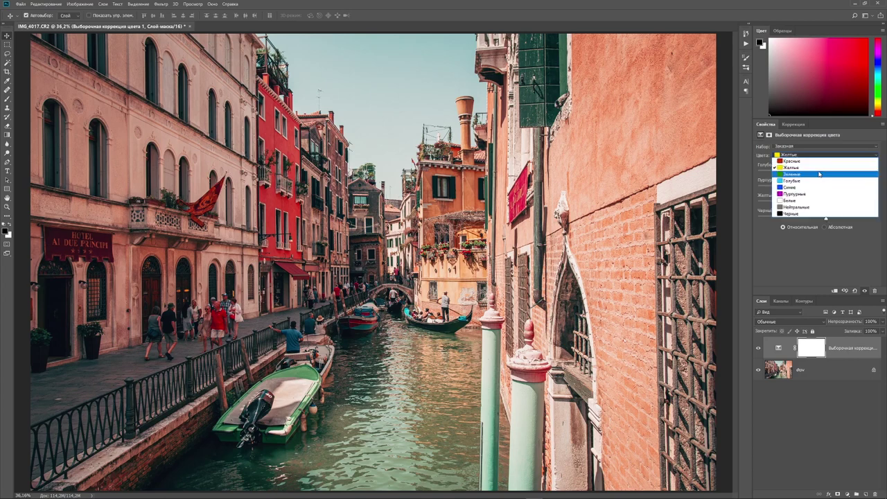
left_click(815, 187)
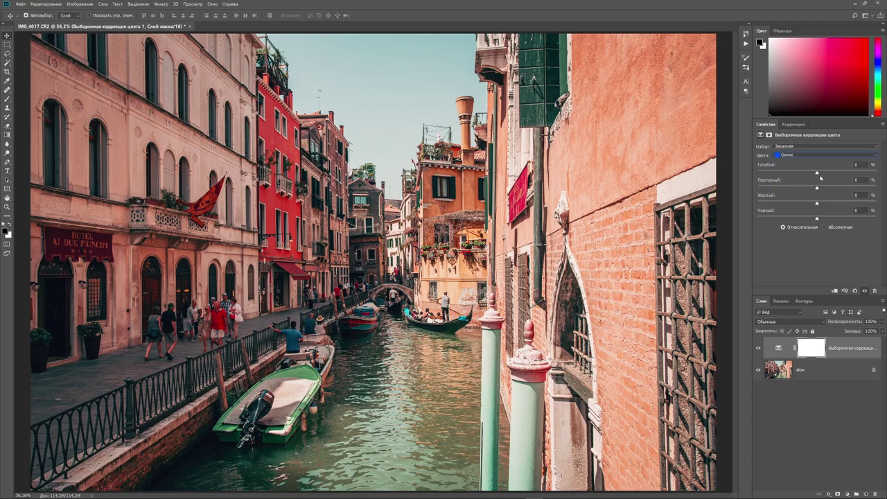
mouse_move(818, 173)
left_mouse_down()
mouse_move(795, 175)
mouse_move(837, 172)
left_mouse_up()
mouse_move(836, 172)
left_mouse_down()
mouse_move(775, 174)
mouse_move(846, 173)
left_mouse_up()
left_click_drag(817, 187, 798, 179)
mouse_move(817, 203)
left_mouse_down()
mouse_move(766, 202)
mouse_move(841, 204)
mouse_move(748, 215)
mouse_move(876, 218)
mouse_move(797, 219)
left_mouse_up()
left_click(759, 348)
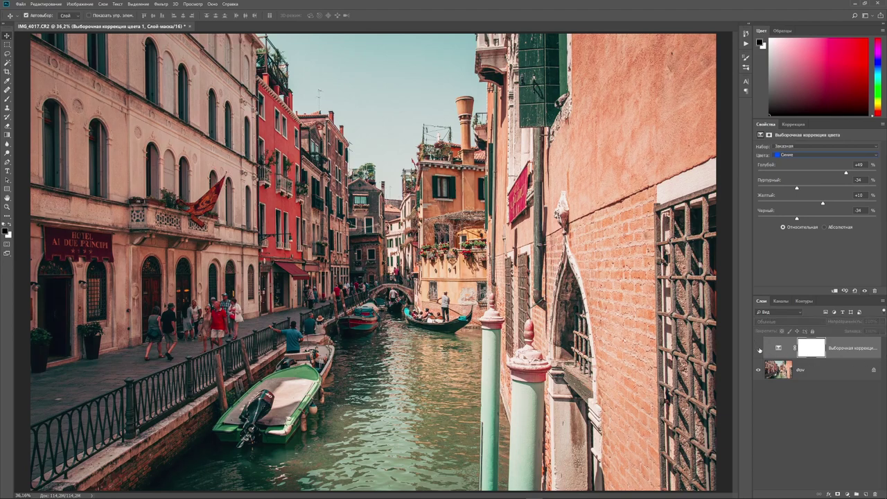
left_click(759, 348)
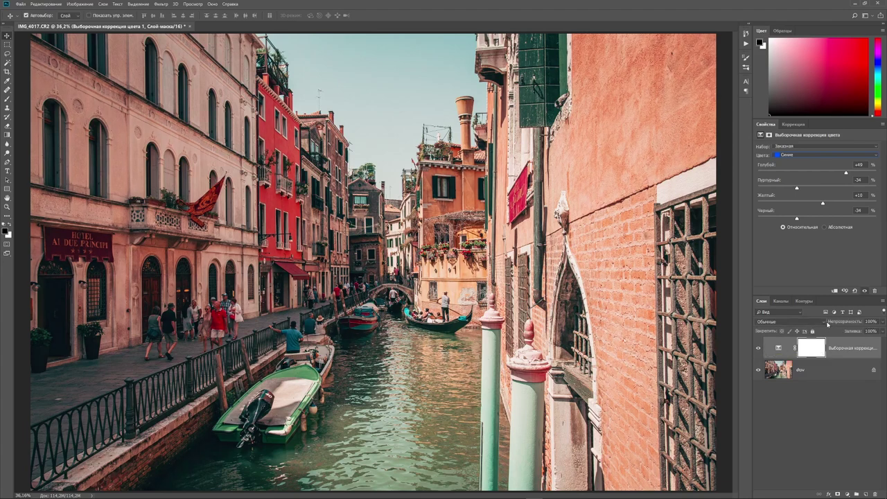
left_click(825, 325)
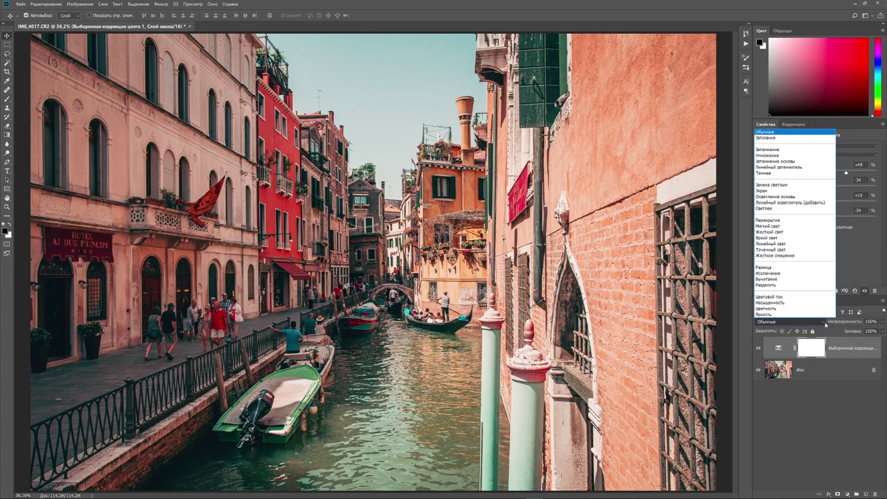
left_click(825, 325)
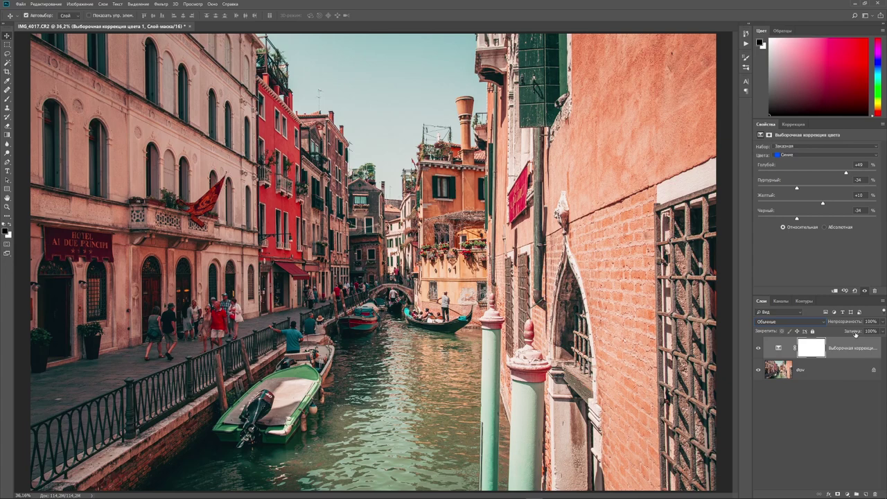
left_click_drag(856, 334, 885, 347)
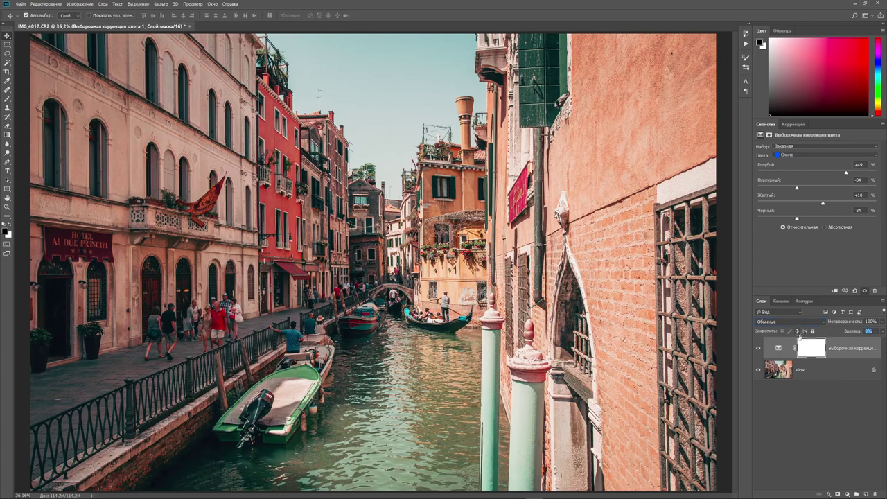
key("Tab")
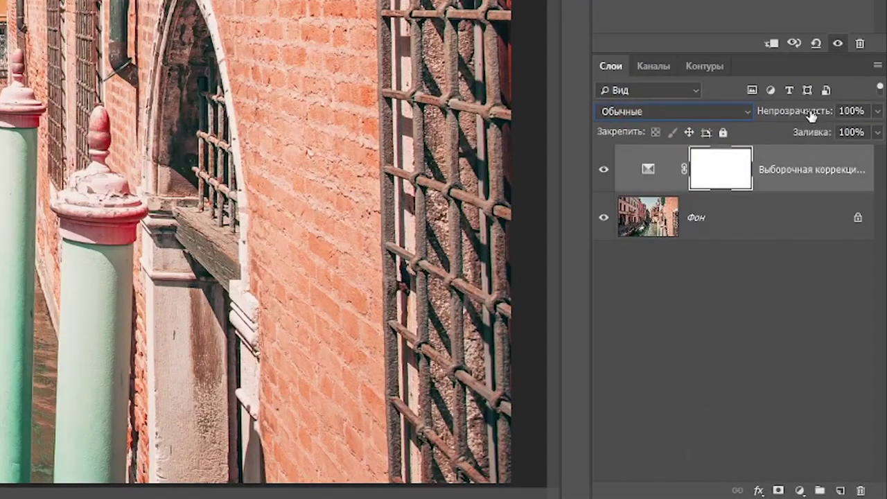
mouse_move(811, 116)
left_mouse_down()
mouse_move(790, 120)
mouse_move(814, 116)
left_mouse_up()
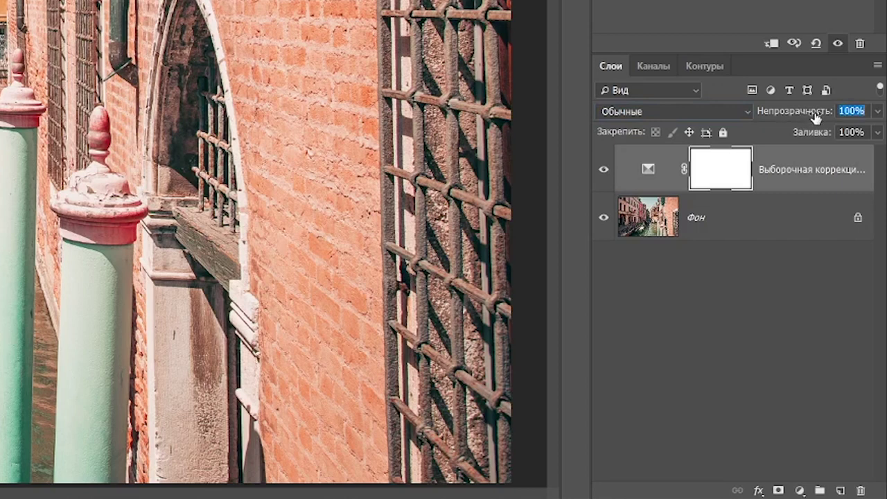
Step: Lower the Selective Color layer's opacity to about 45% after testing lower values
left_click(878, 113)
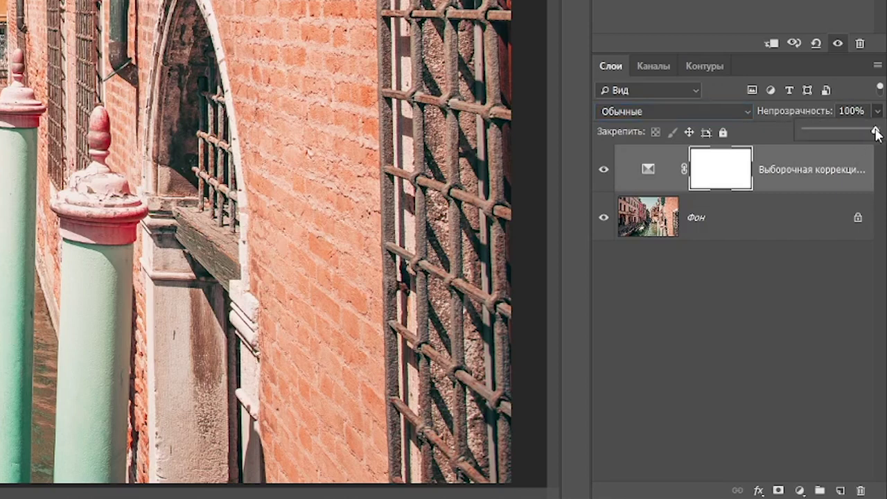
left_click_drag(878, 130, 822, 130)
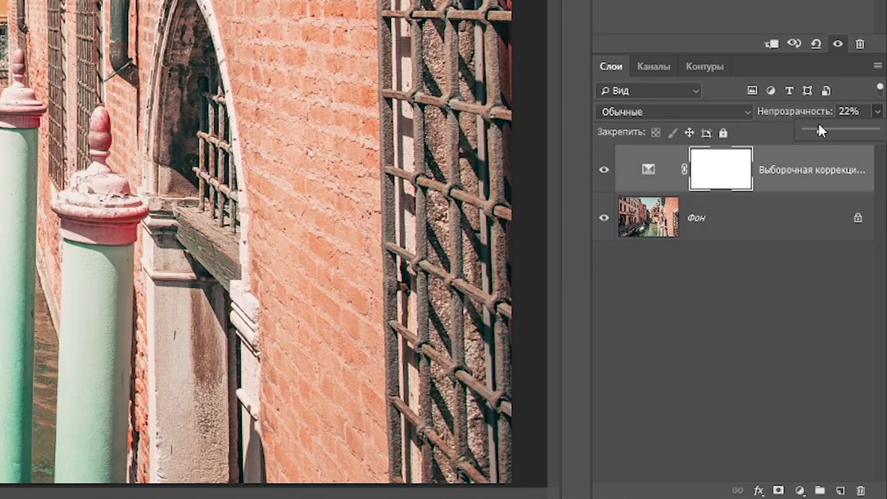
left_click(790, 115)
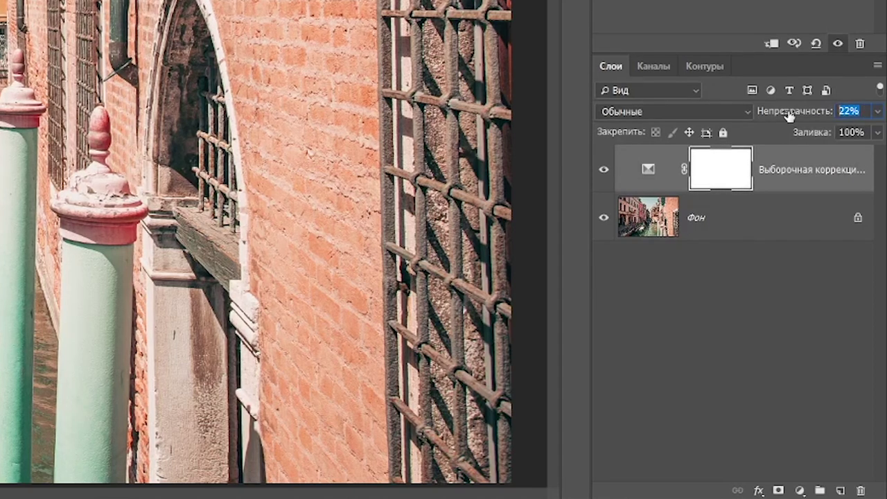
key("Up")
key("Up")
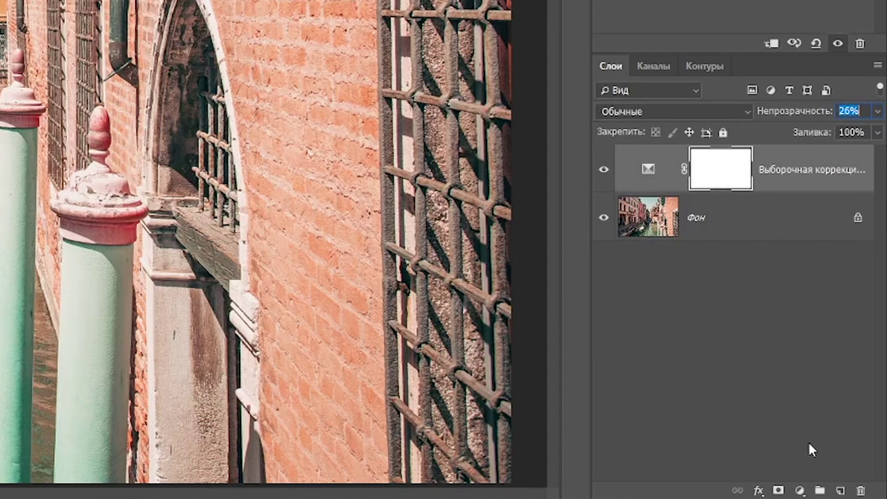
key("Down")
key("Up")
key("Up")
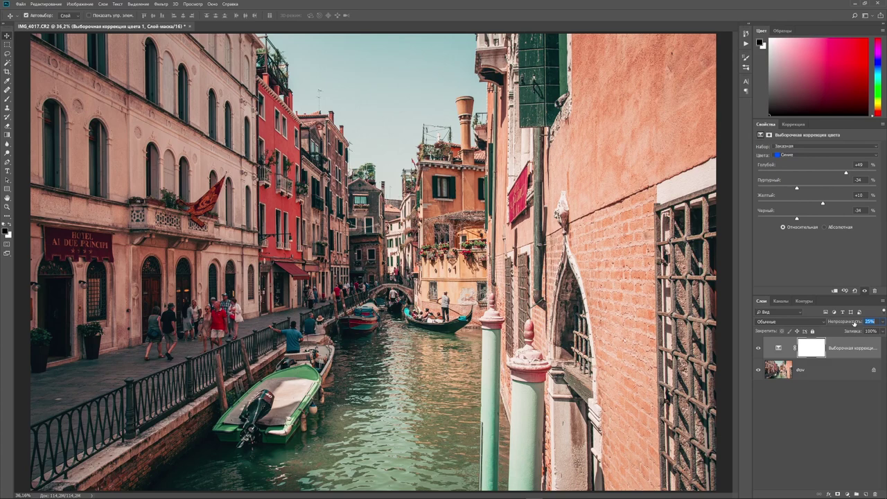
mouse_move(854, 324)
left_mouse_down()
mouse_move(800, 317)
mouse_move(852, 325)
left_mouse_up()
type("45")
key("Return")
Step: Add a Vibrance adjustment layer, previewing a Saturation boost before resetting it to 0
left_click(847, 494)
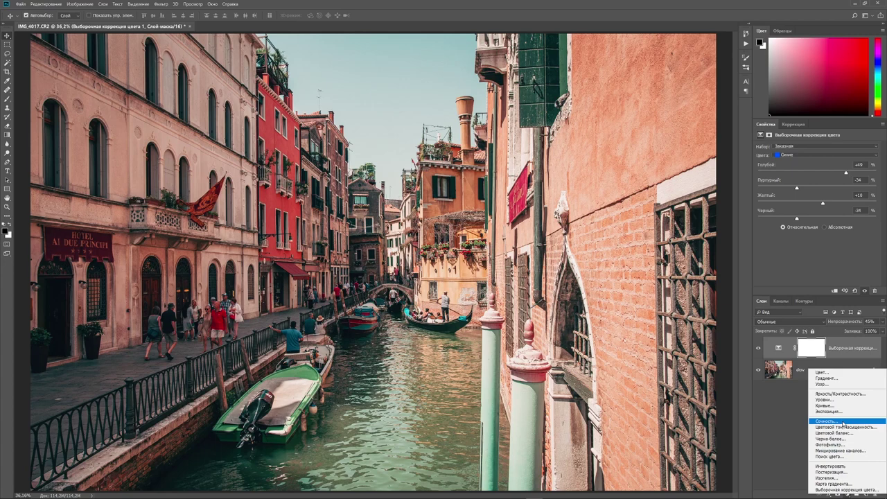
left_click(843, 421)
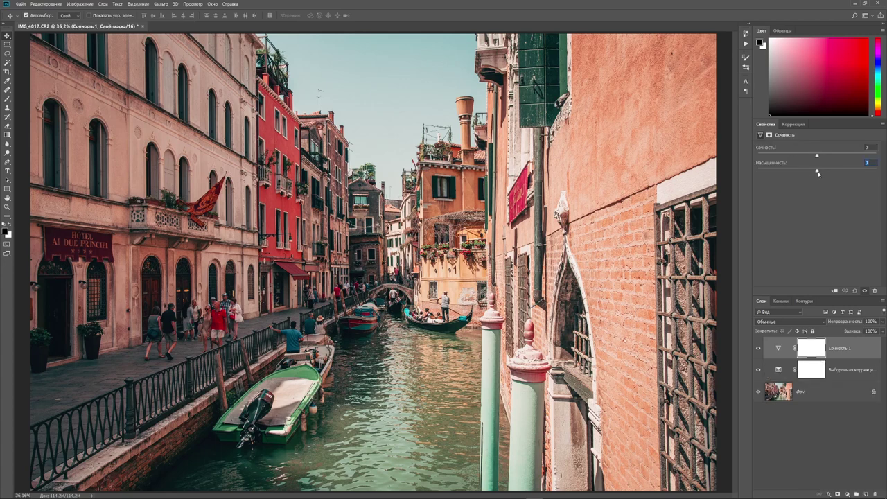
left_click_drag(816, 171, 876, 171)
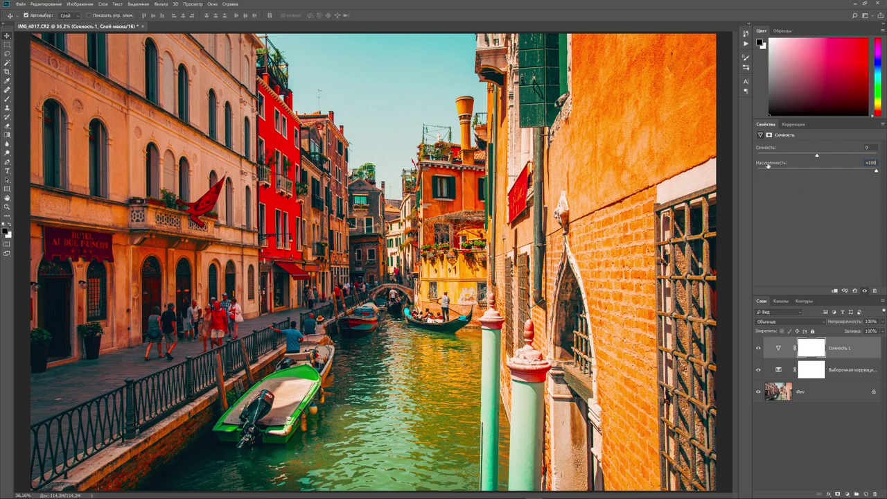
type("0")
key("Return")
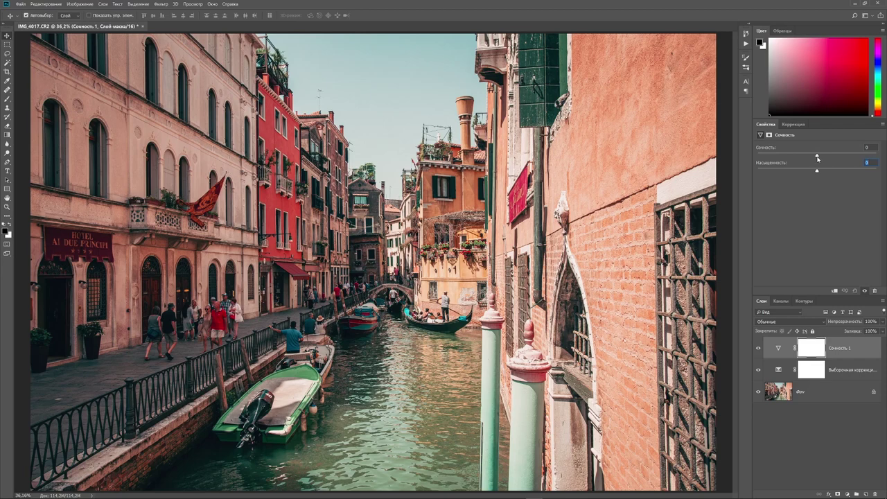
Step: Set Vibrance to +80 and Saturation to -10
left_click_drag(817, 158, 876, 157)
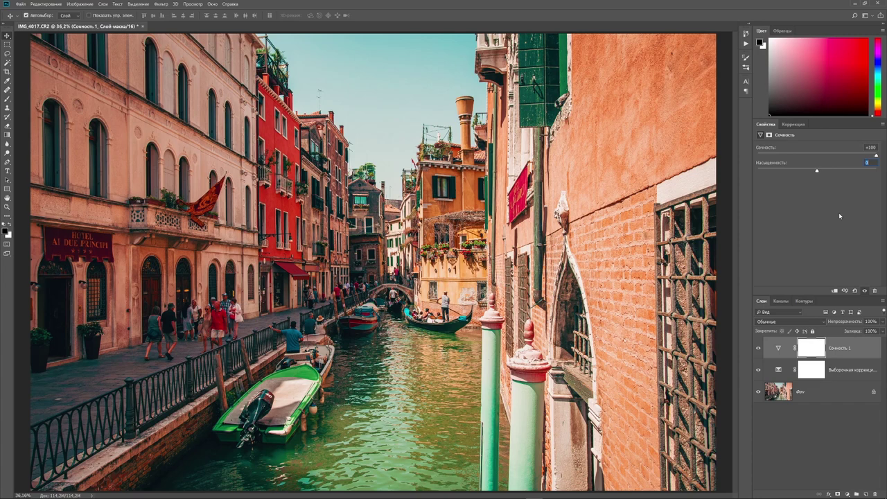
left_click(768, 148)
type("0")
key("Return")
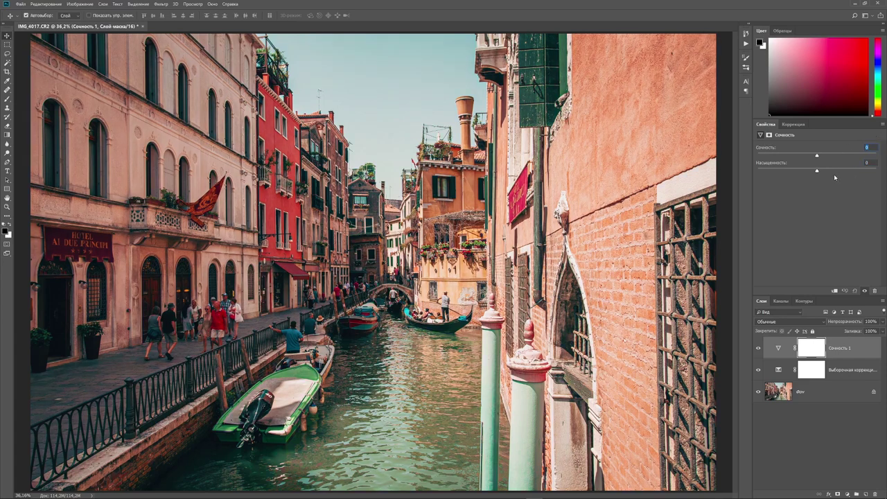
mouse_move(817, 173)
left_mouse_down()
mouse_move(802, 173)
mouse_move(826, 156)
mouse_move(865, 156)
left_mouse_up()
left_click_drag(802, 172, 811, 172)
Step: Compare the photo with and without the Vibrance layer, then bring up the adjustment layer list
left_click(758, 349)
left_click(758, 348)
left_click(759, 349)
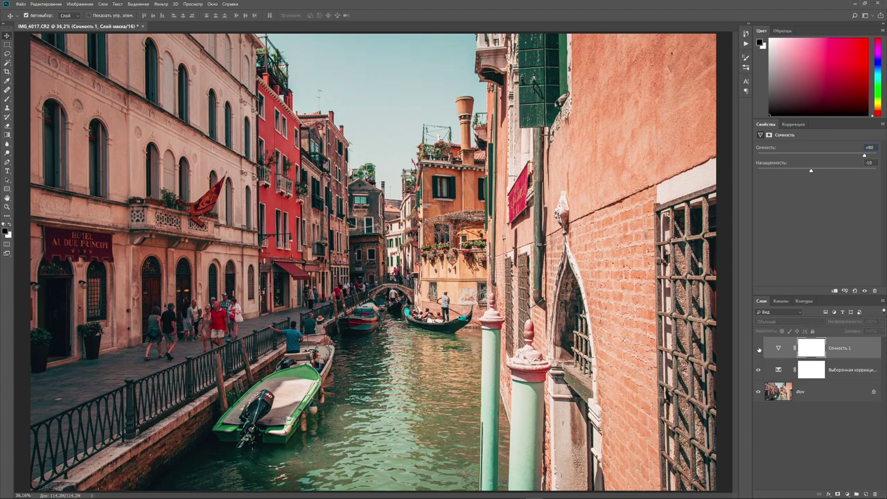
left_click(758, 349)
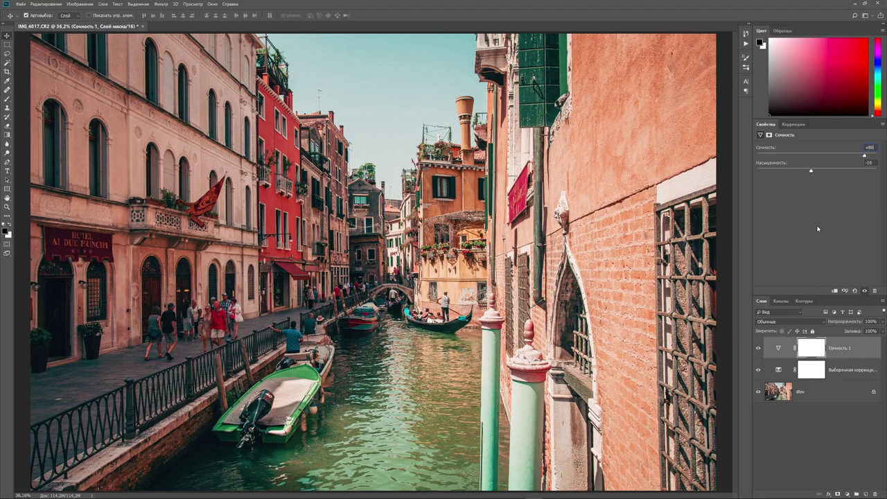
left_click(847, 495)
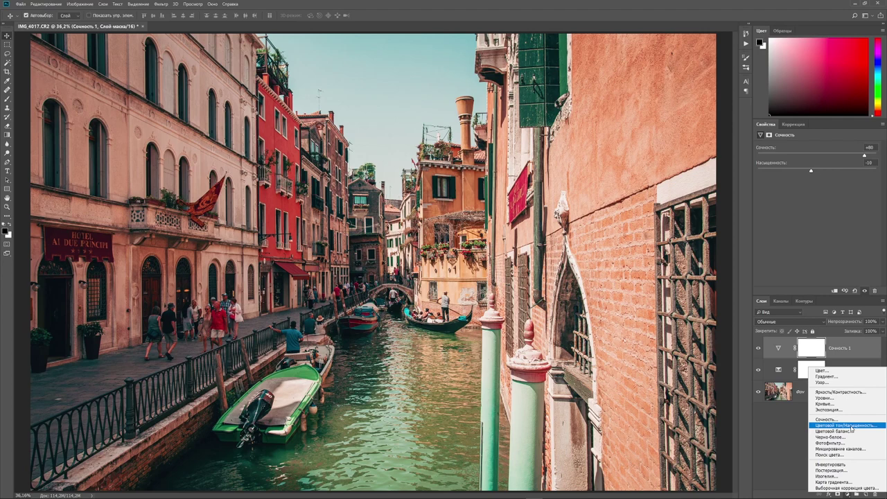
Step: Add a Hue/Saturation layer shifting Greens to Hue +71 and Saturation -29
left_click(851, 427)
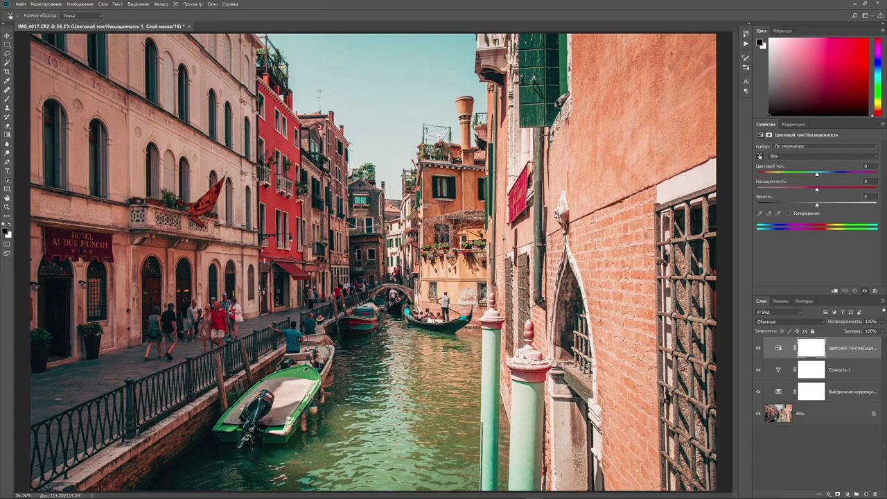
key("alt+5")
left_click_drag(817, 175, 799, 174)
left_click_drag(806, 173, 851, 175)
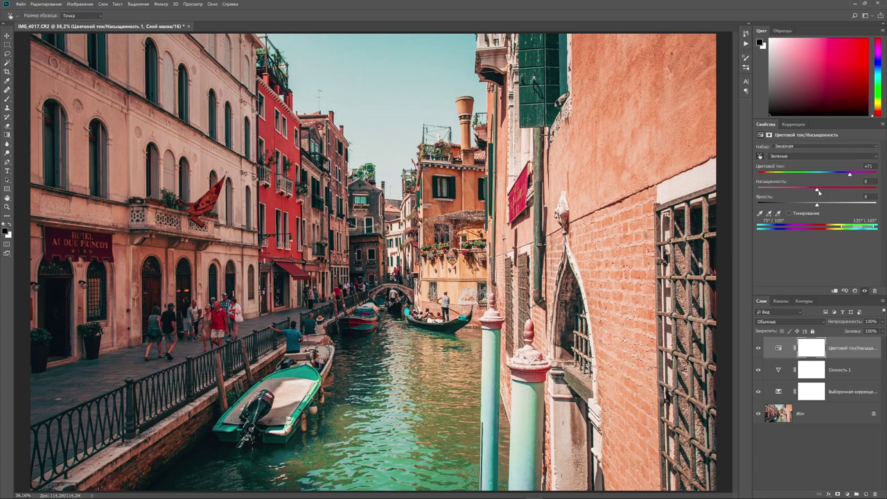
left_click_drag(816, 189, 801, 189)
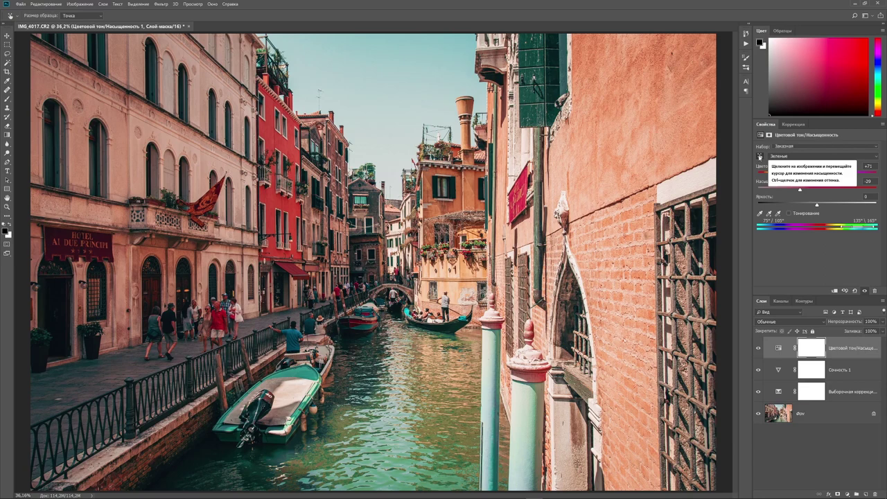
left_click(760, 157)
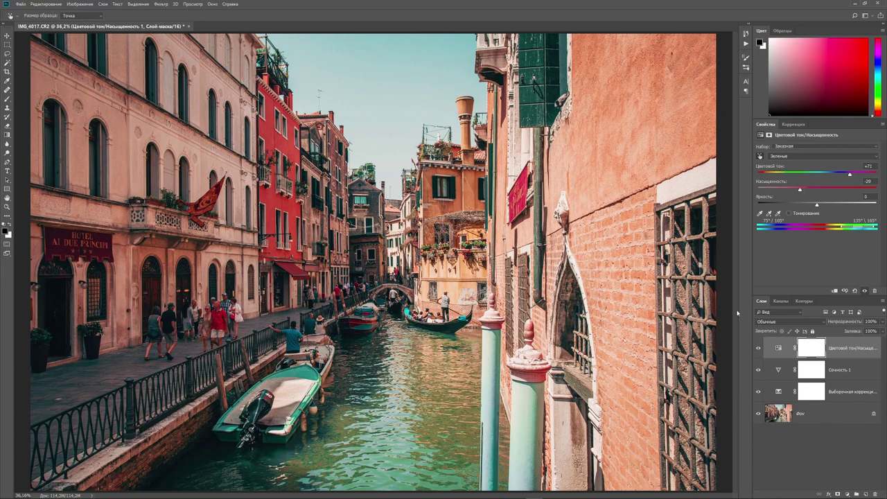
Step: Widen the right panels to show full layer names and fit the whole photo on screen
left_click_drag(738, 313, 701, 310)
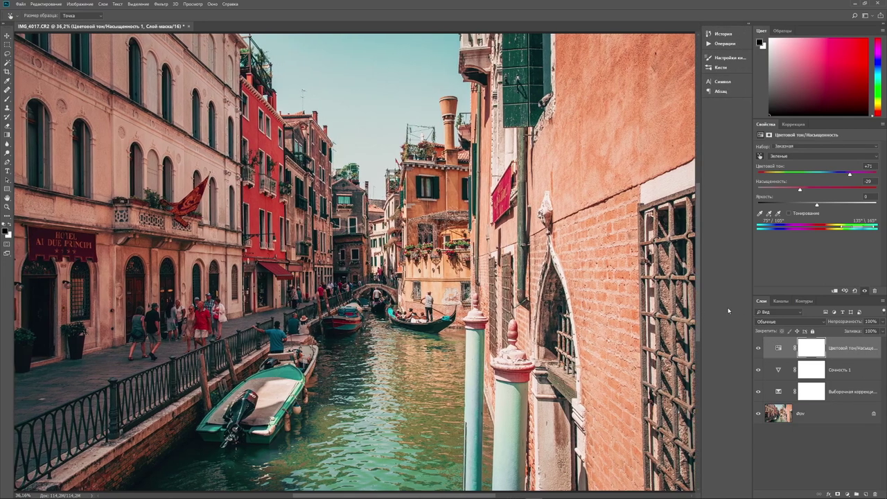
left_click_drag(754, 284, 709, 291)
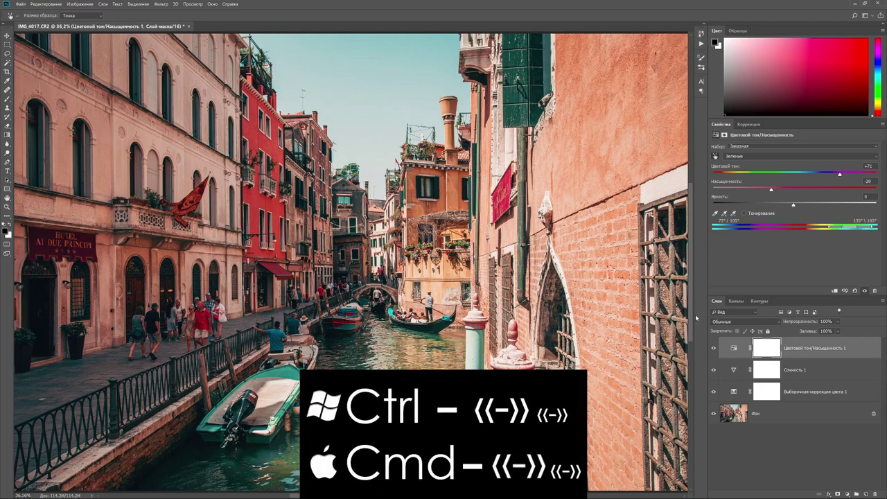
key("ctrl+minus")
key("ctrl+minus")
key("ctrl+minus")
key("ctrl+minus")
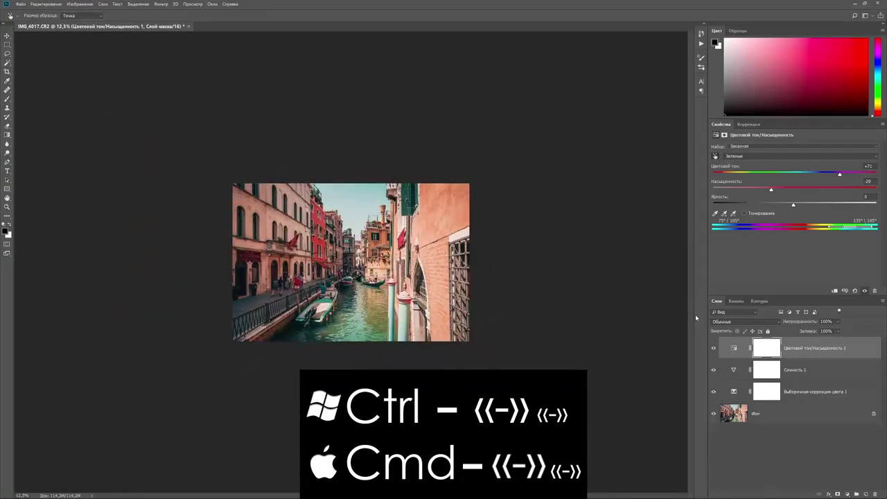
key("ctrl+minus")
key("ctrl+plus")
key("ctrl+plus")
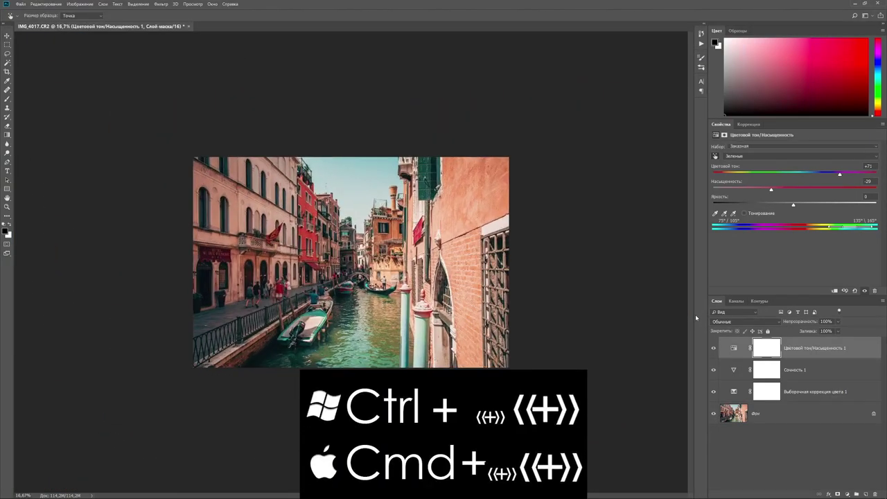
key("ctrl+plus")
key("ctrl+plus")
key("ctrl+plus")
key("ctrl+plus")
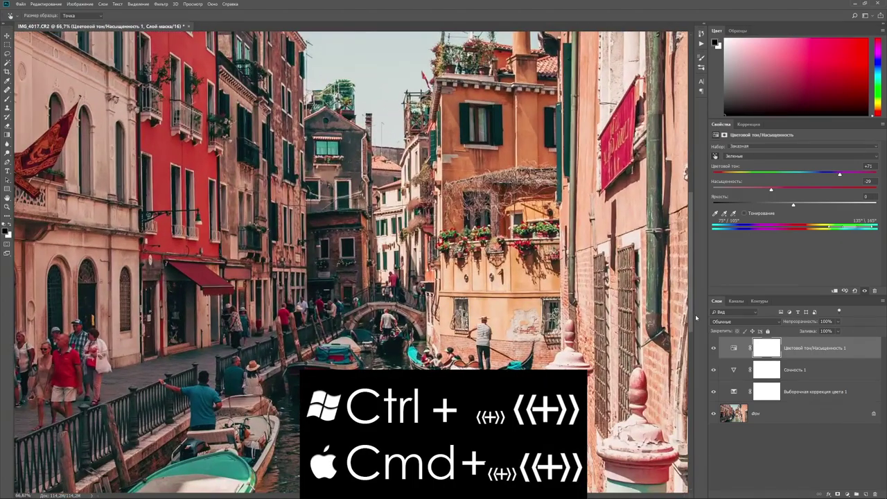
key("ctrl+plus")
key("ctrl+plus")
key("ctrl+plus")
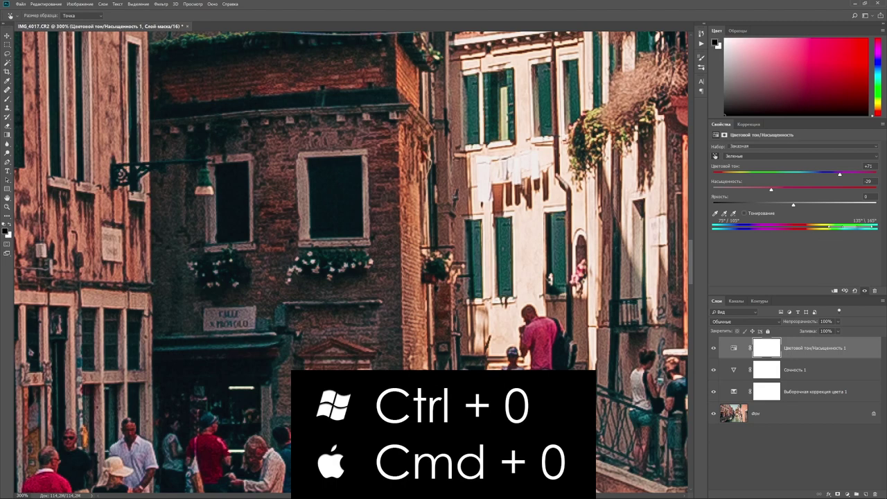
key("ctrl+0")
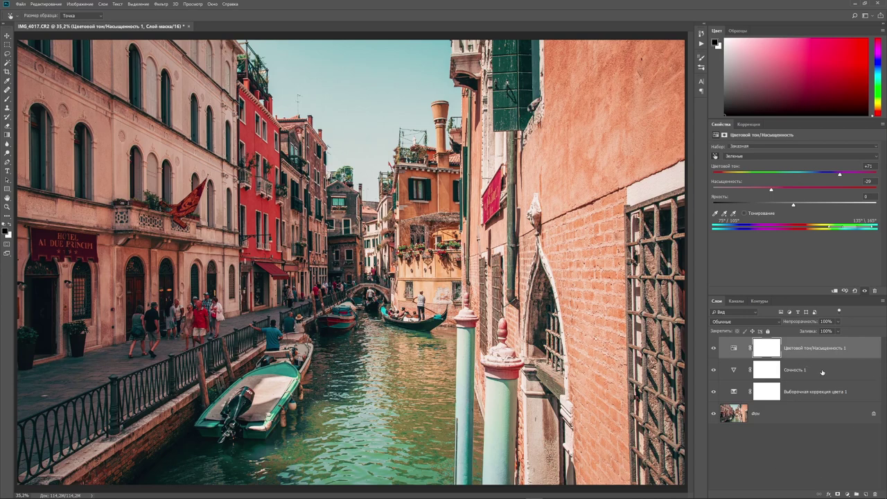
left_click(823, 373)
Step: Review the Selective Color, Vibrance and Hue/Saturation settings, then bring up the new adjustment list
left_click(826, 394)
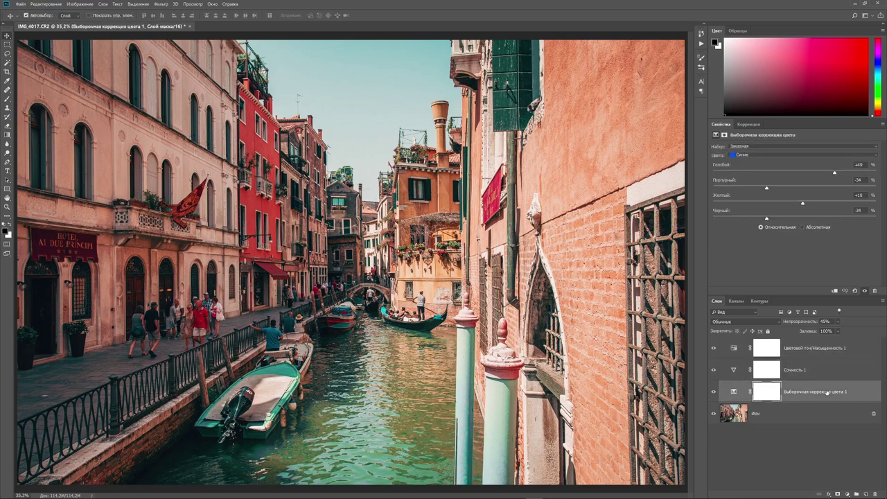
left_click(826, 376)
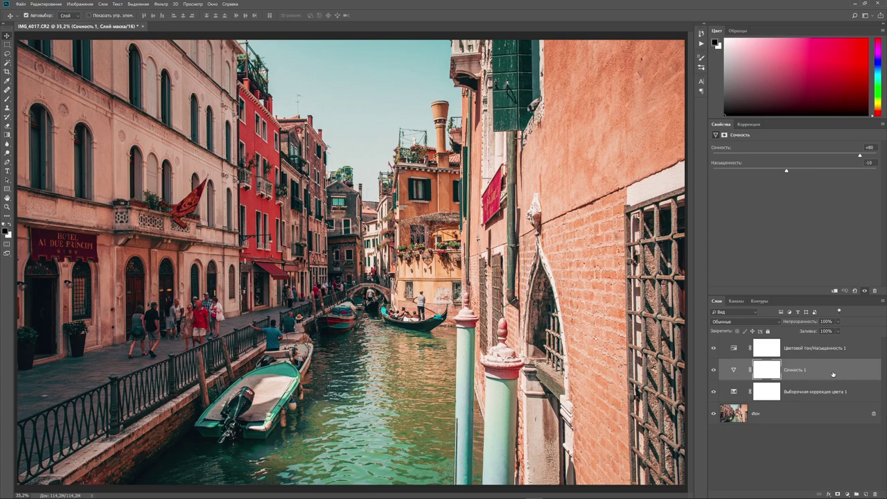
left_click(833, 374)
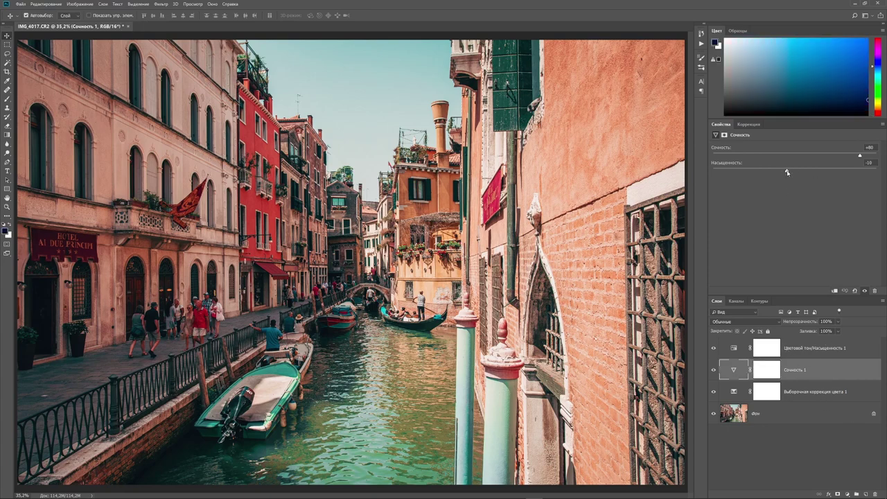
left_click(826, 394)
left_click(830, 372)
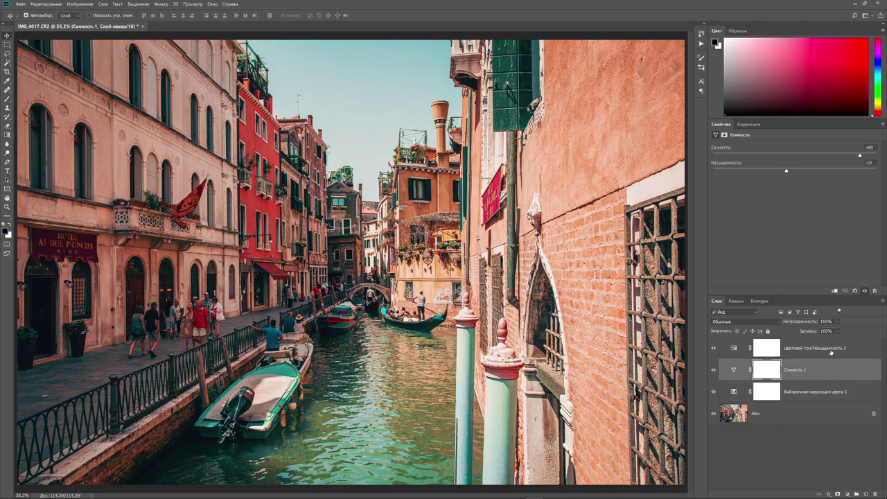
left_click(831, 352)
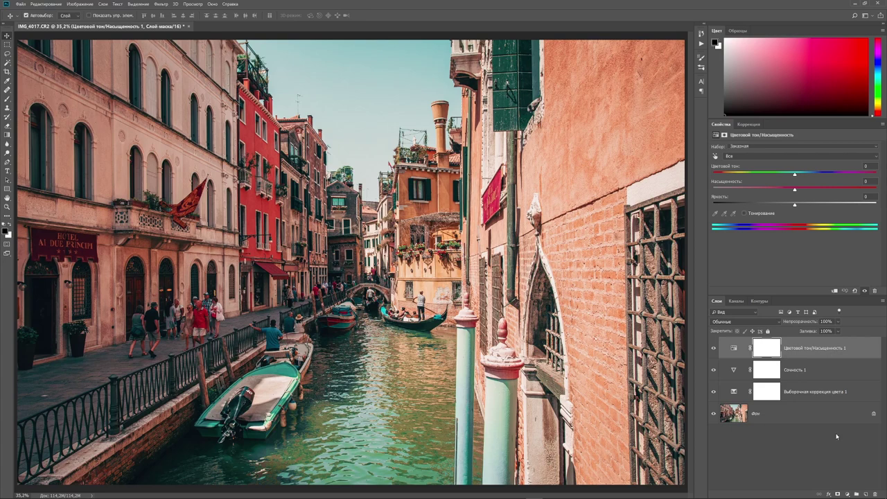
left_click(848, 494)
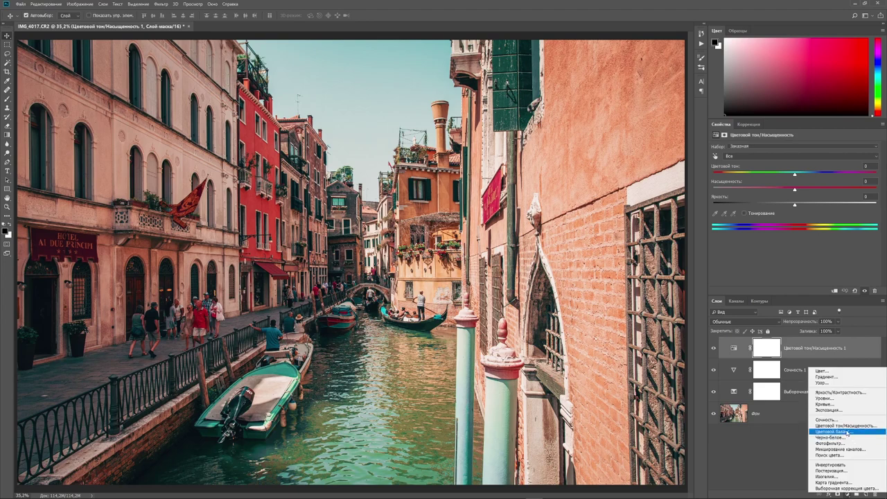
Step: Add a Color Balance layer with shadows Cyan–Red at +1, then preview only the original photo
left_click(848, 433)
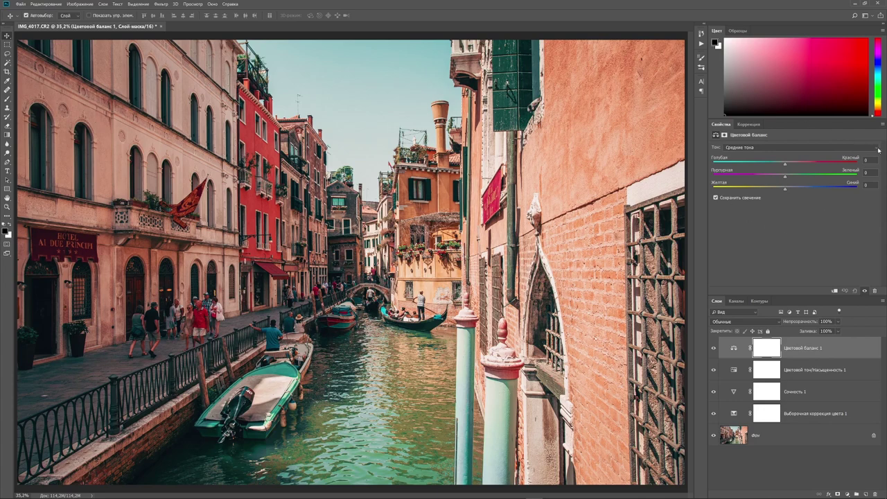
left_click(876, 150)
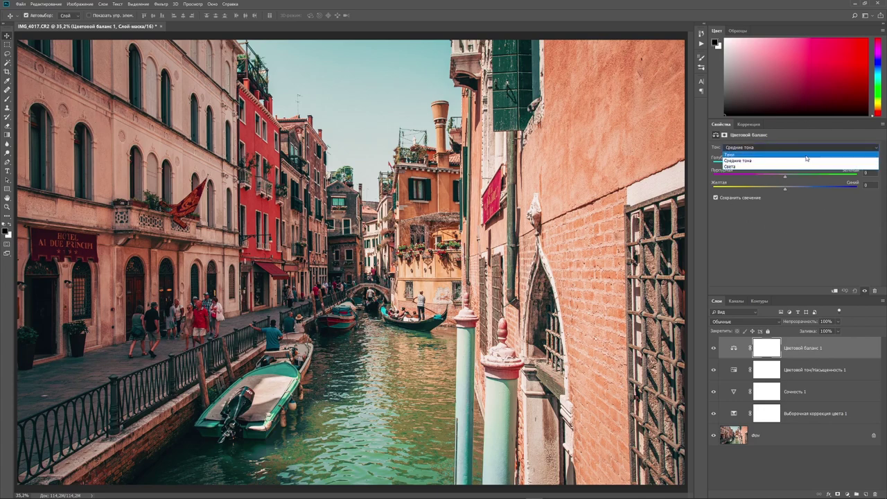
left_click(806, 158)
left_click(865, 149)
left_click(791, 160)
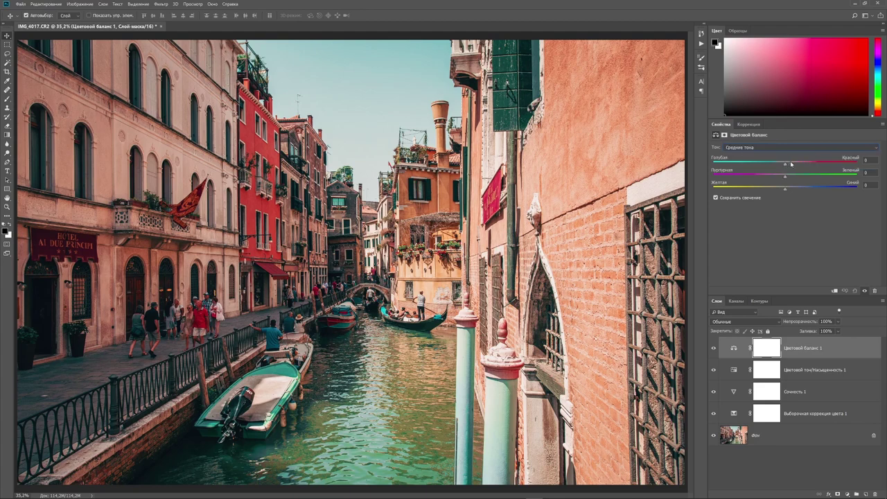
left_click(874, 150)
left_click(791, 154)
left_click_drag(785, 164, 789, 164)
left_click(714, 436, "alt")
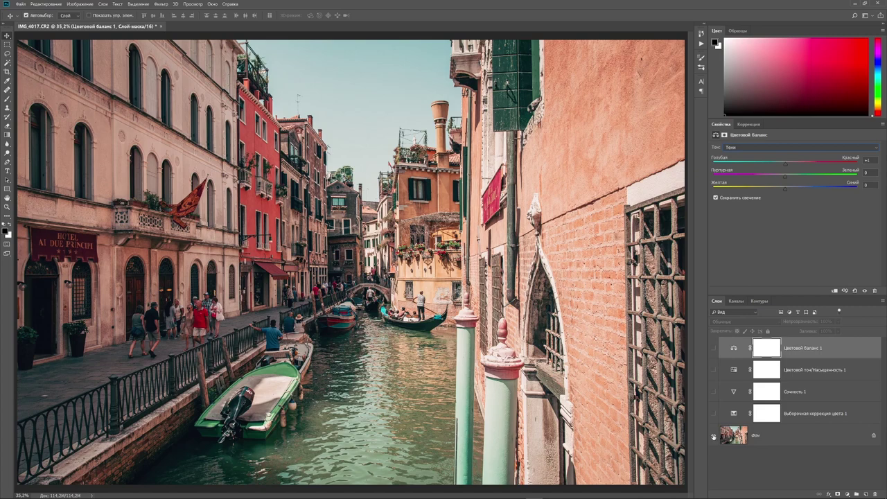
Step: Restore all adjustments and set Color Balance shadows to Cyan–Red −3, Magenta–Green −2, Yellow–Blue +3
left_click(714, 437, "alt")
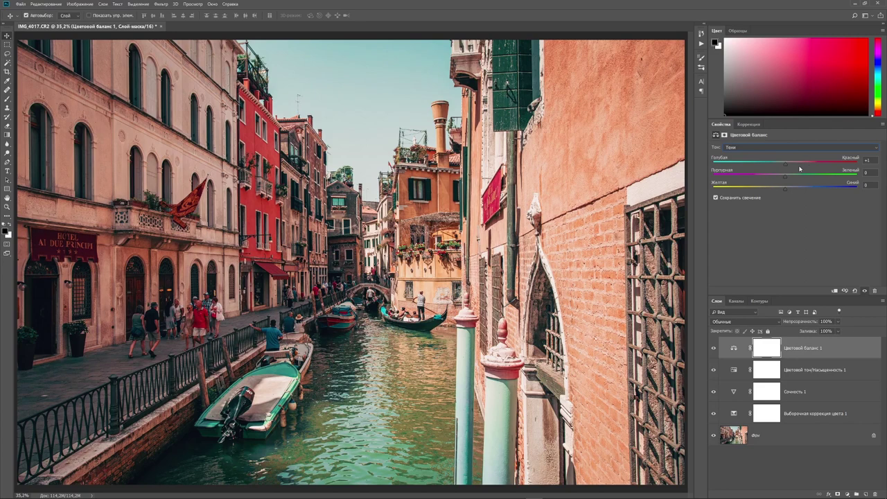
left_click_drag(786, 165, 784, 177)
mouse_move(787, 189)
left_mouse_down()
mouse_move(767, 189)
mouse_move(796, 192)
left_mouse_up()
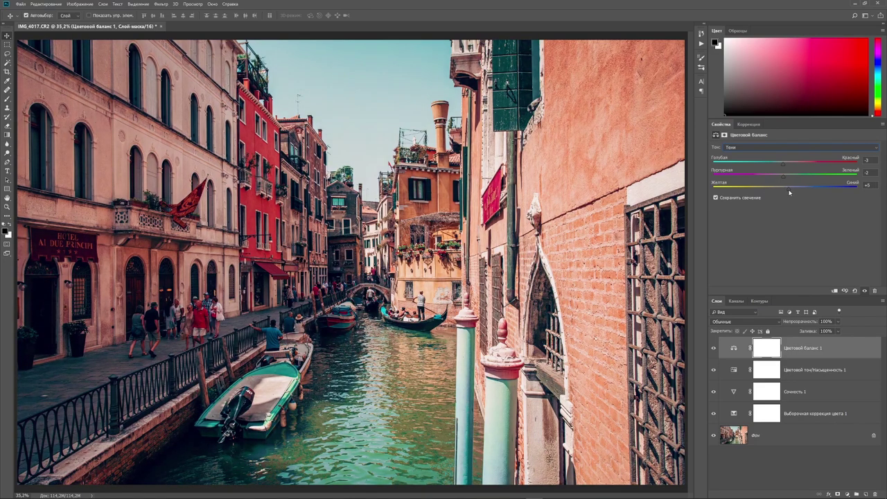
left_click_drag(790, 192, 788, 193)
Step: Switch Color Balance to Highlights and set Cyan–Red +5, Magenta–Green +3, Yellow–Blue −5
left_click(876, 148)
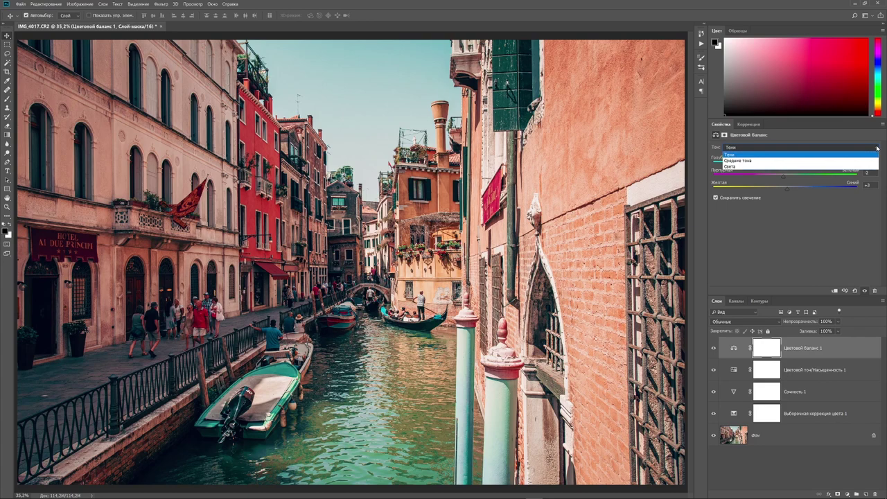
left_click(739, 167)
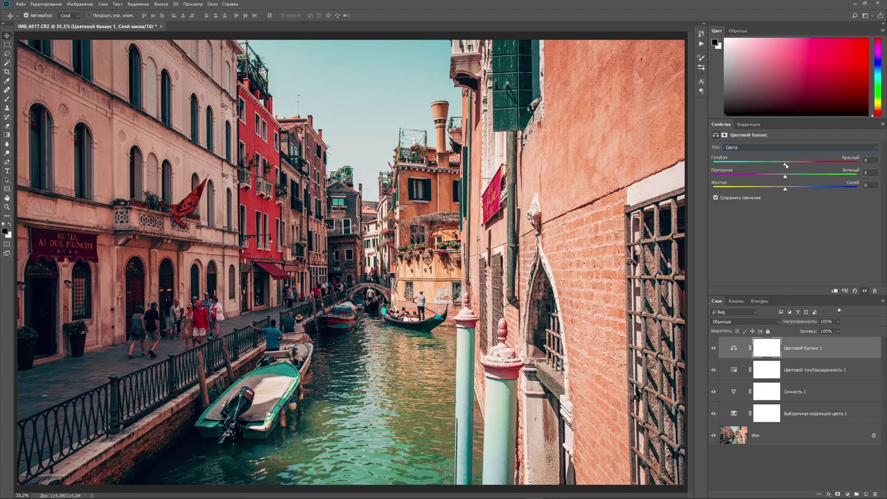
left_click_drag(785, 167, 789, 168)
left_click_drag(787, 177, 787, 178)
left_click_drag(786, 191, 783, 192)
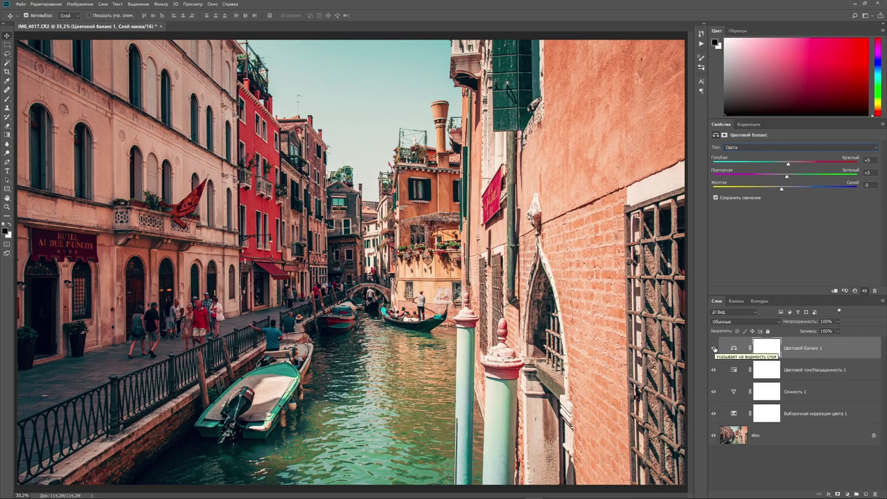
Step: Compare Color Balance 1 on and off, then lower its layer opacity to 70%
left_click(715, 348)
left_click(714, 348)
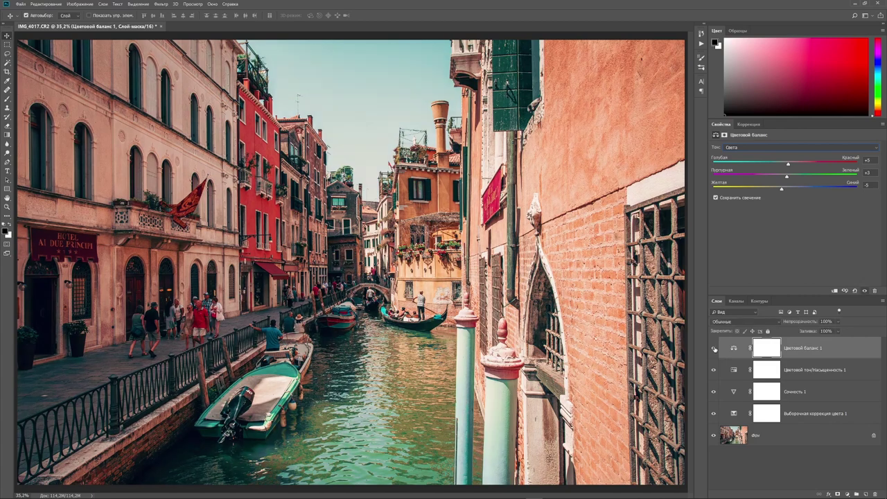
left_click(715, 349)
left_click(715, 349)
left_click_drag(810, 325, 801, 323)
key("Return")
left_click(848, 494)
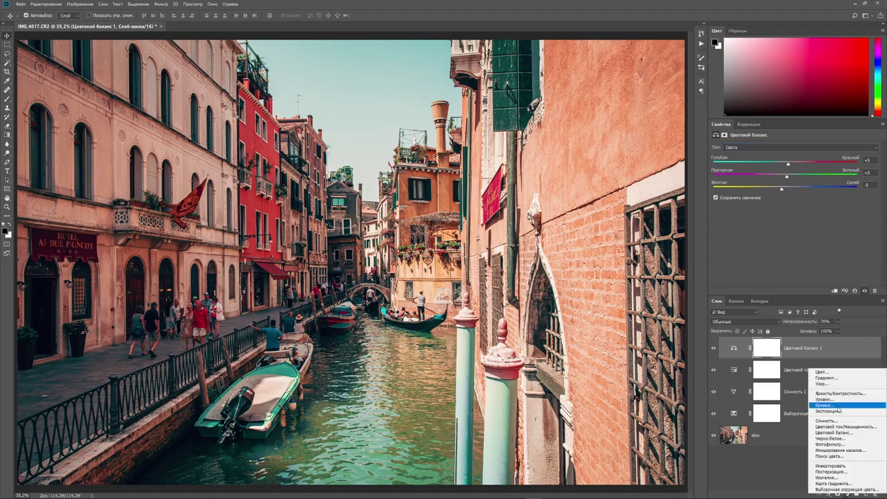
Step: Add Levels and Curves adjustment layers above Color Balance 1 and select Levels 1 for editing
left_click(848, 399)
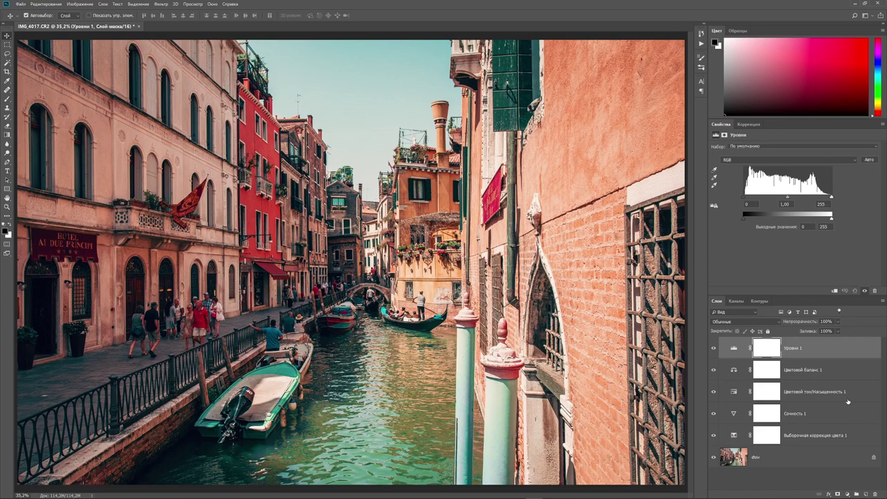
left_click(848, 494)
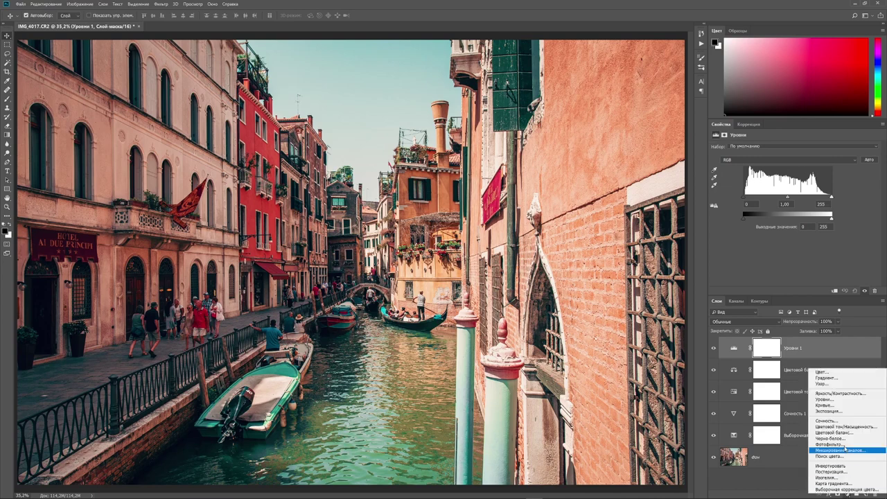
left_click(848, 405)
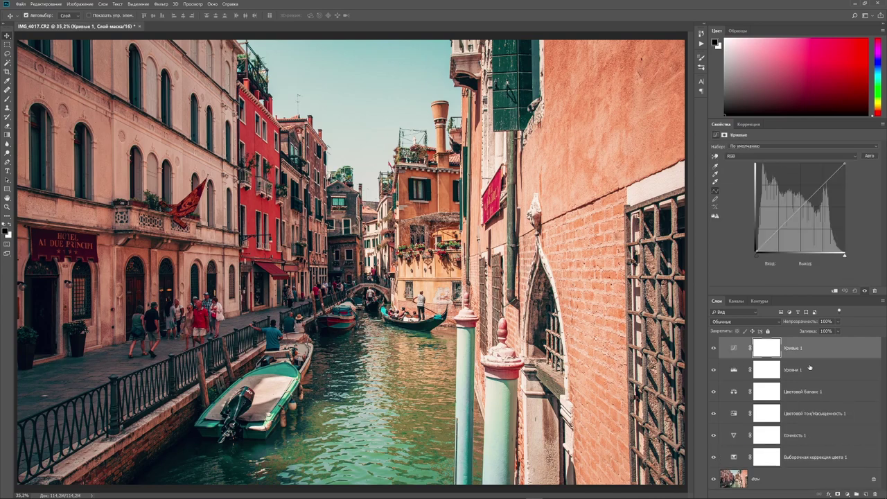
left_click(812, 368)
left_click(815, 350)
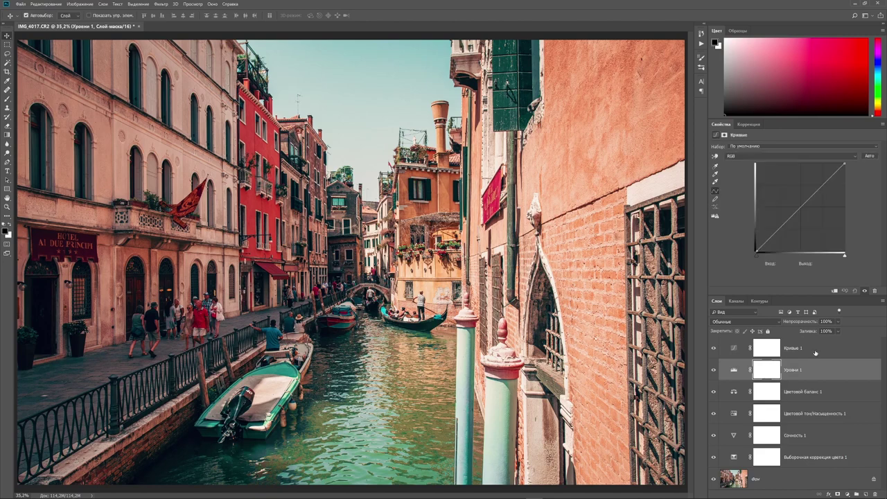
left_click(814, 370)
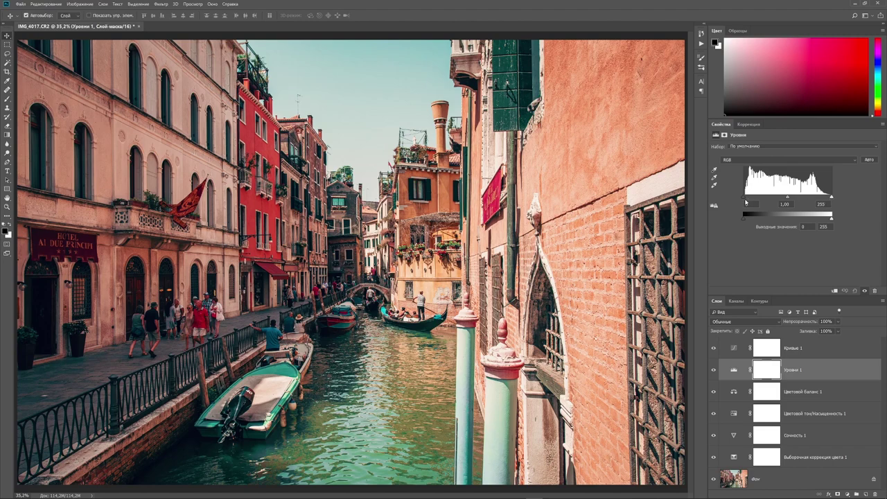
Step: Try the black and white input points, then set the Levels black input to 3
left_click_drag(744, 200, 753, 201)
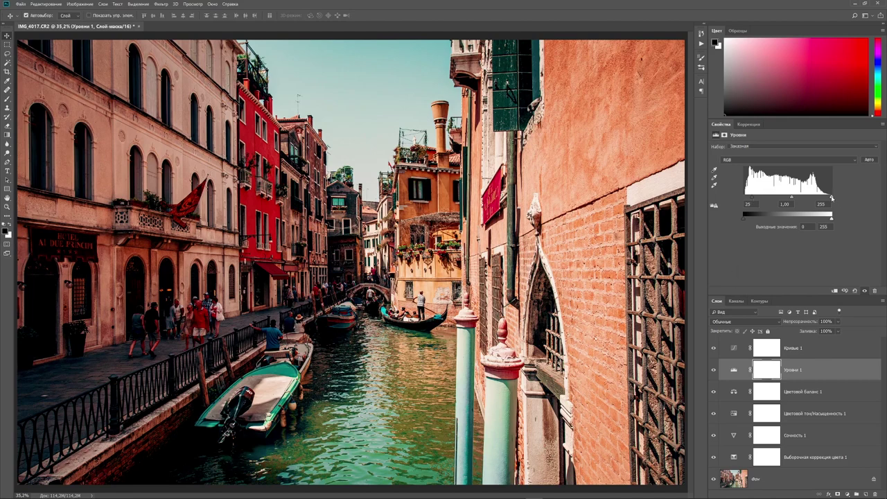
left_click_drag(832, 196, 823, 198)
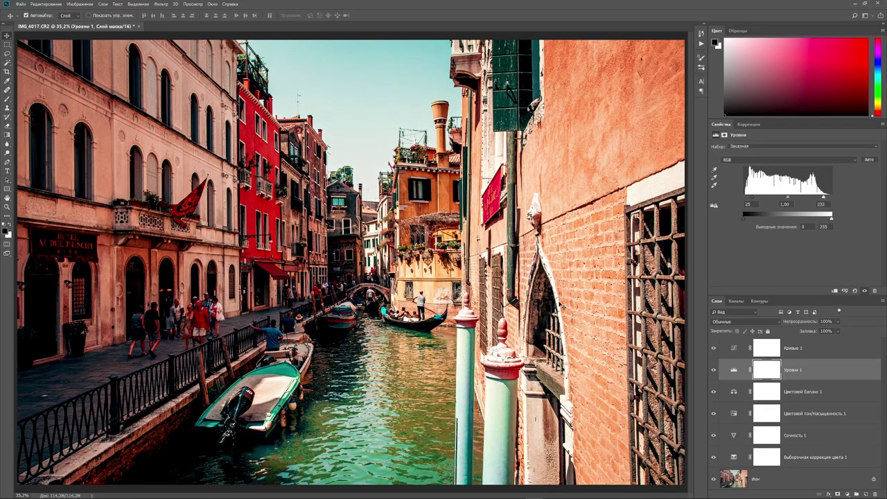
left_click_drag(748, 198, 744, 198)
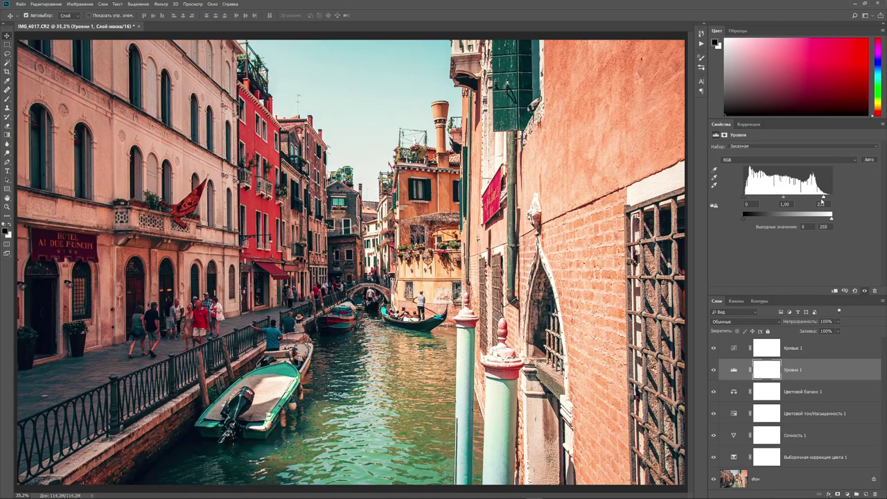
left_click_drag(822, 200, 840, 203)
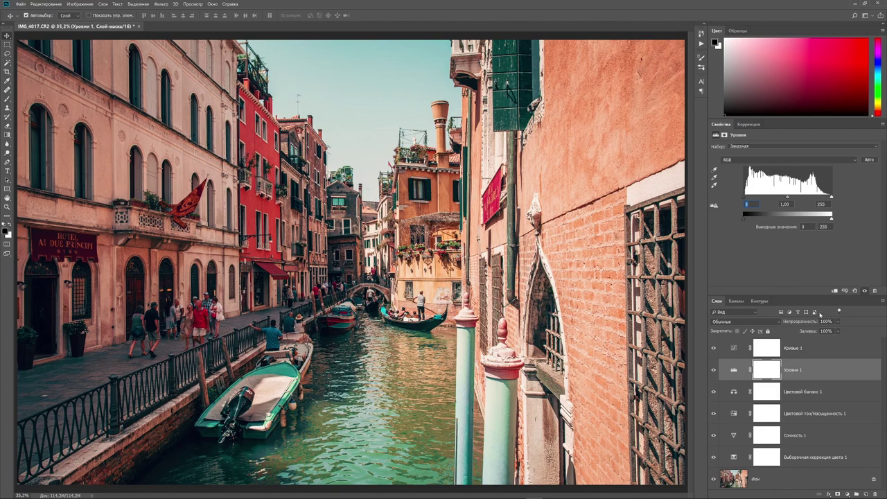
key("Up")
key("Up")
key("Up")
key("Up")
key("Up")
key("Up")
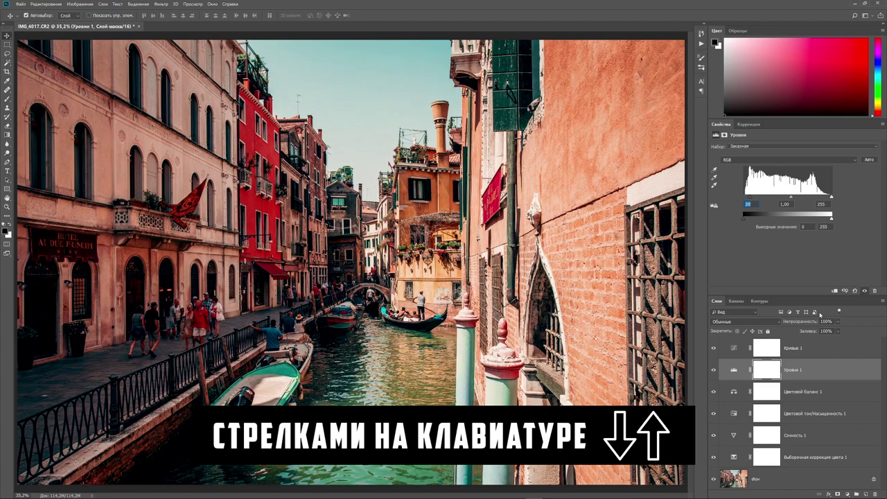
key("Down")
key("Down")
key("Down")
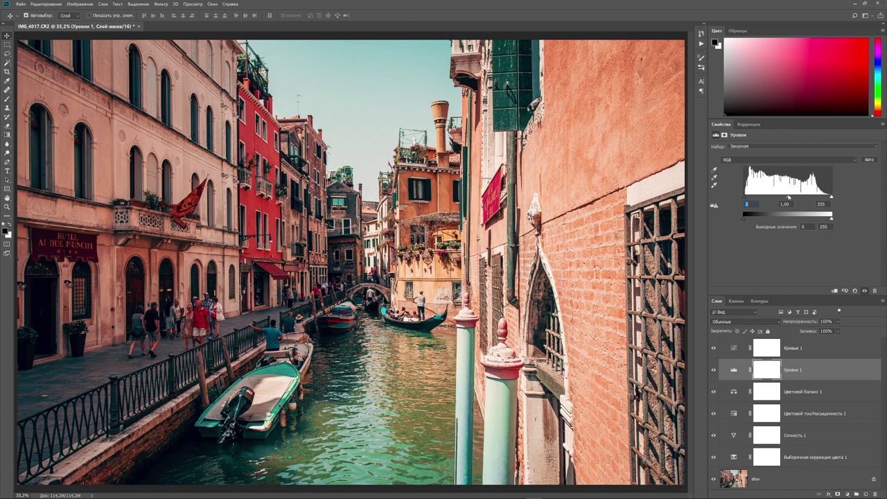
Step: Set the Levels midtone gamma to 1,12
left_click_drag(789, 198, 786, 200)
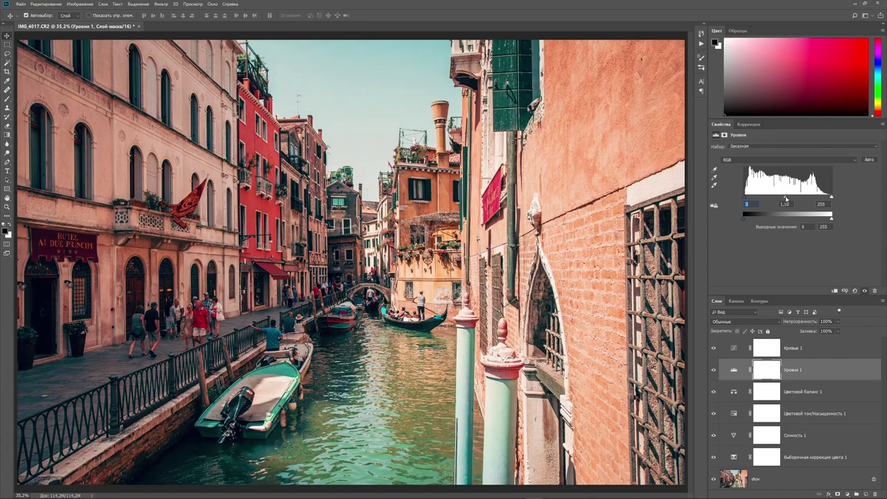
left_click_drag(787, 197, 785, 199)
left_click_drag(785, 199, 785, 200)
left_click(773, 346)
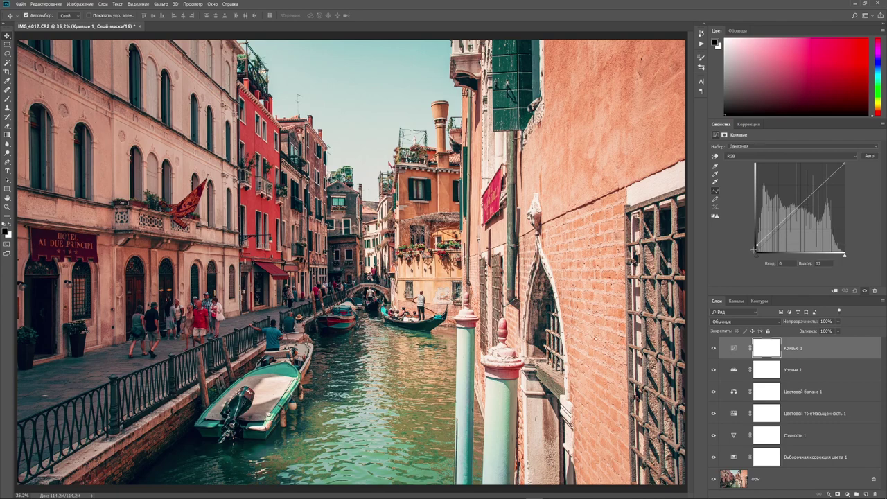
left_click(800, 207)
left_click(800, 207)
left_click_drag(845, 165, 852, 151)
left_click(818, 372)
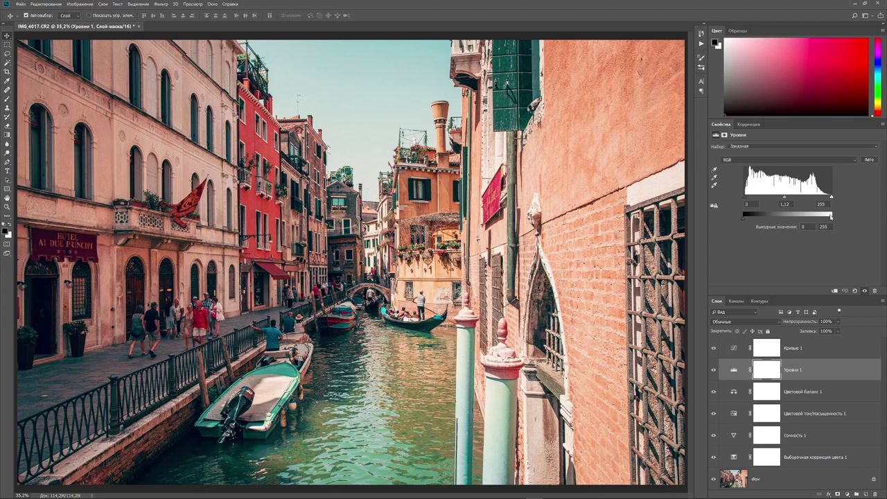
left_click(821, 354)
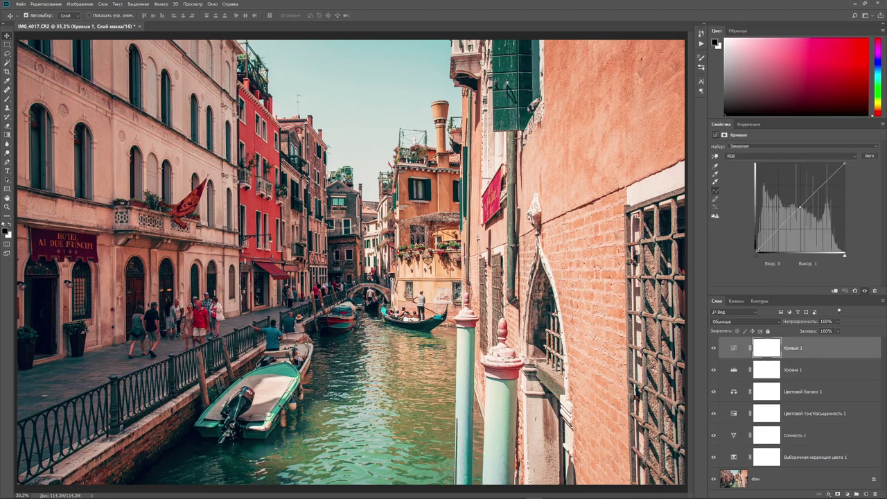
left_click_drag(756, 253, 750, 241)
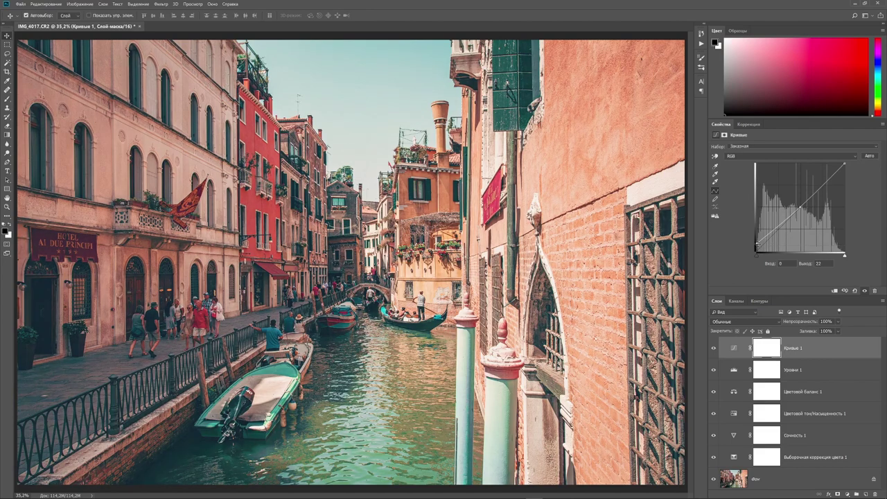
key("ctrl+z")
left_click(814, 373)
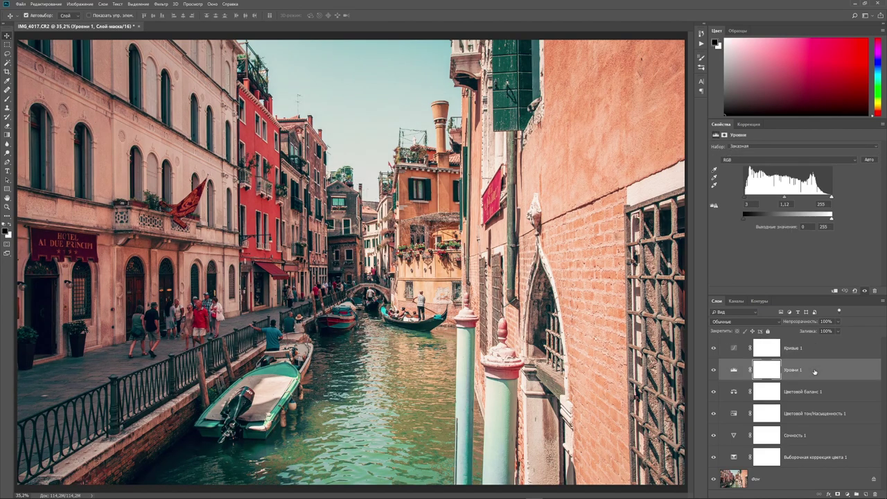
Step: Set the Levels output range to 3–248, check the Red channel, and select Кривые 1
left_click_drag(744, 217, 745, 220)
mouse_move(832, 217)
left_mouse_down()
mouse_move(822, 216)
mouse_move(831, 217)
left_mouse_up()
left_click(853, 164)
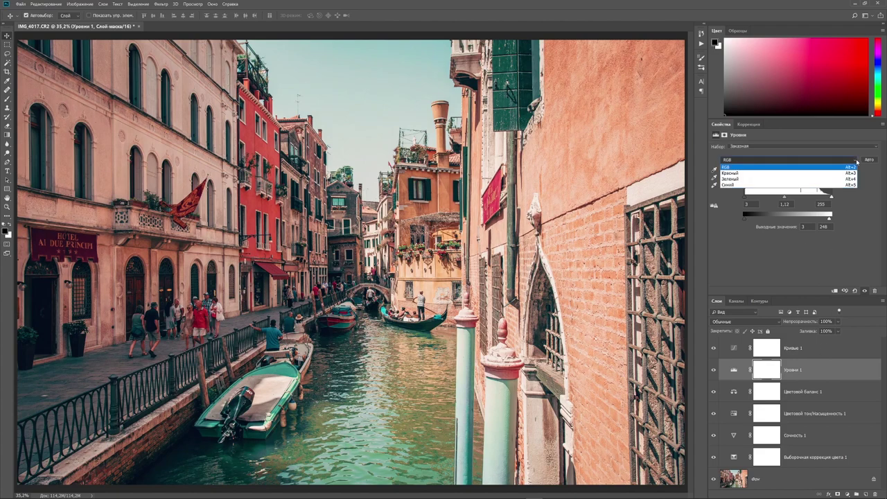
left_click(762, 174)
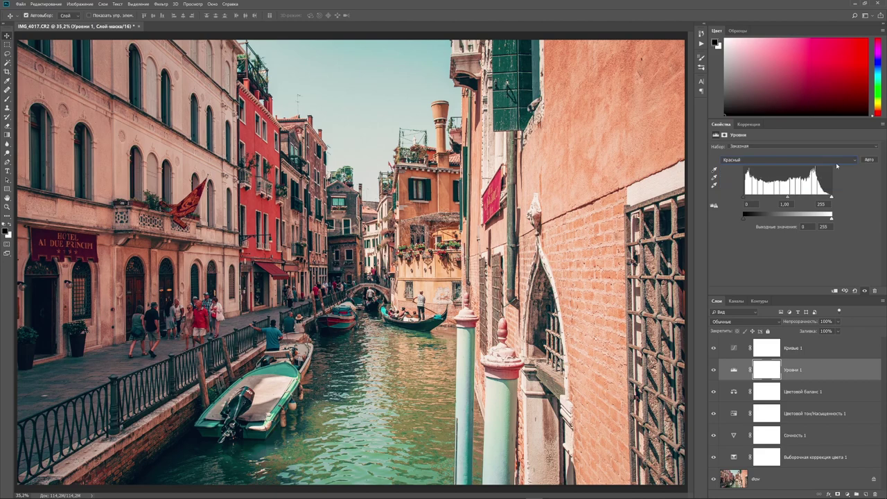
key("alt+2")
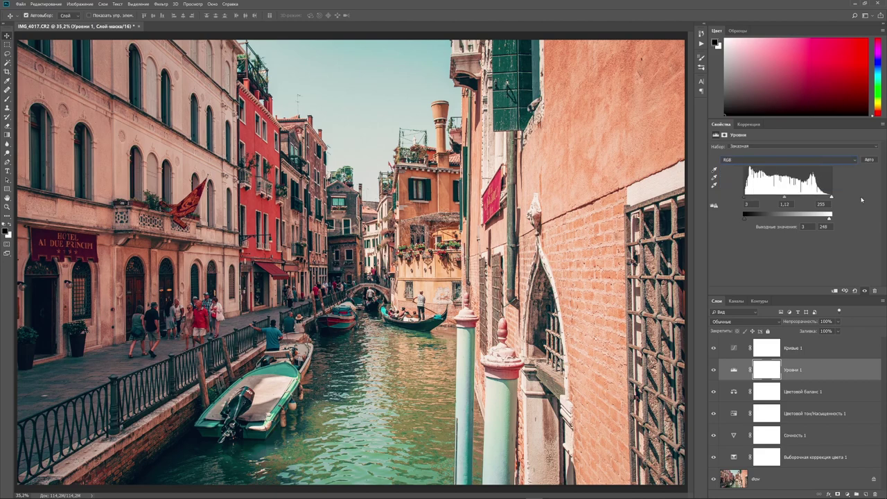
left_click(837, 353)
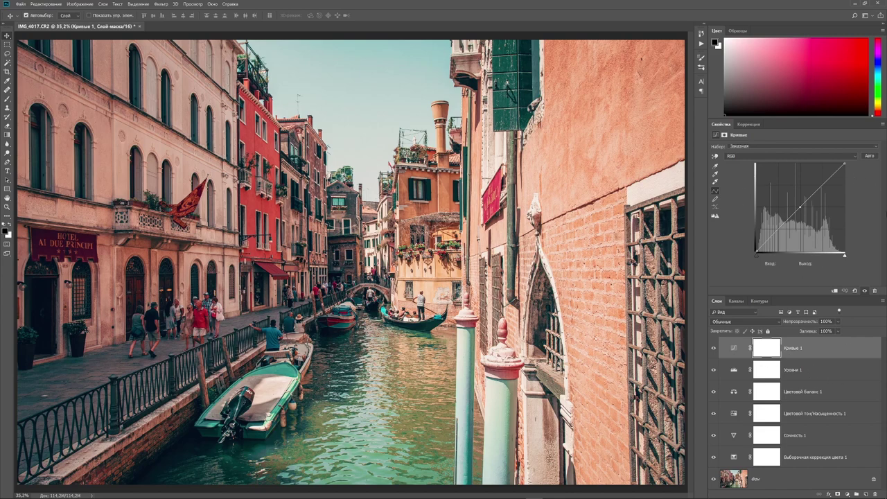
Step: On Кривые 1's red curve, lift the shadow point and pin mid and highlight points
left_click(854, 157)
left_click(766, 169)
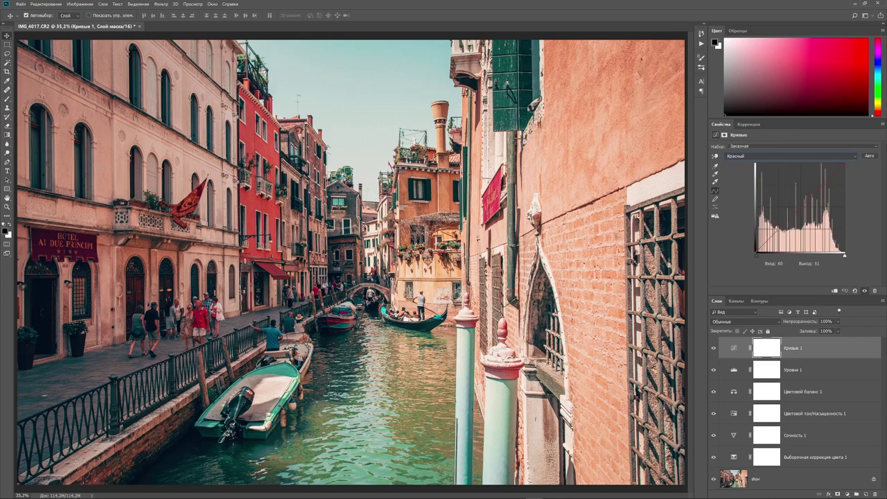
left_click_drag(779, 237, 778, 233)
left_click(802, 208)
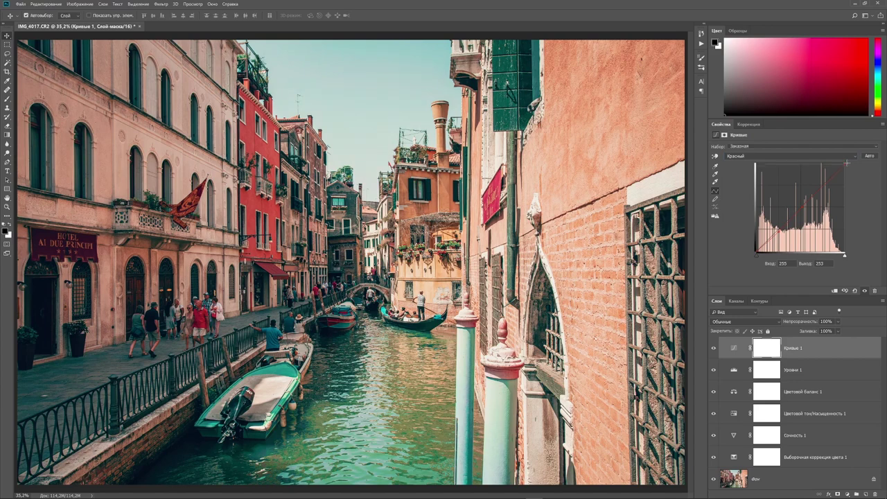
left_click(824, 181)
left_click(754, 254)
Step: Toggle the Curves layer's visibility to compare the graded photo before and after
left_click(715, 350)
left_click(714, 350)
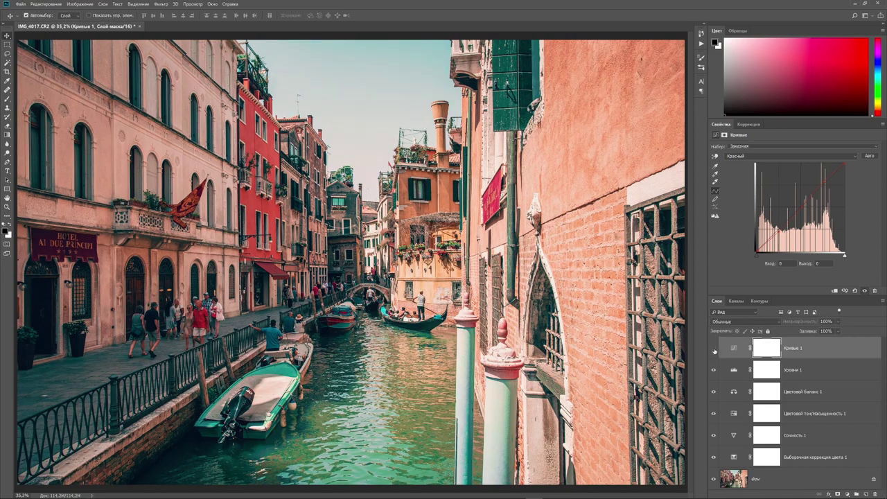
left_click(715, 350)
left_click(714, 349)
left_click(714, 348)
left_click(762, 156)
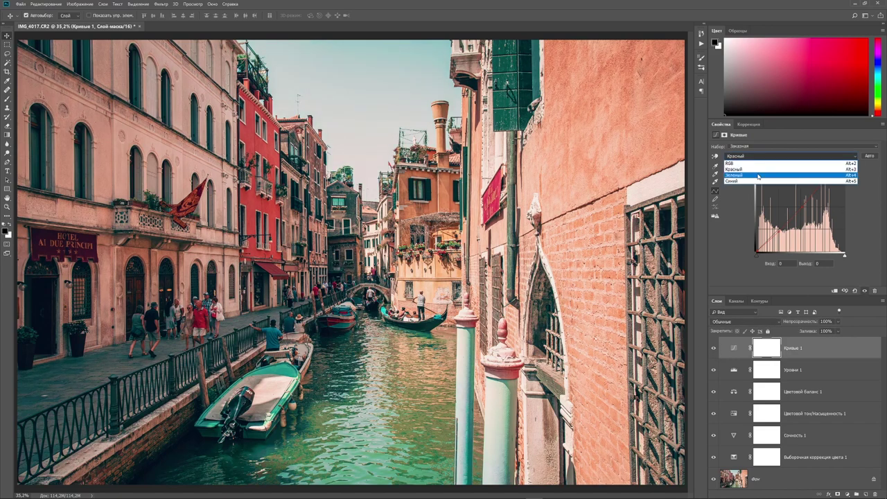
Step: Add a green-curve midpoint; on blue, raise the black point, lower shadows, lift the midpoint to 129
left_click(758, 176)
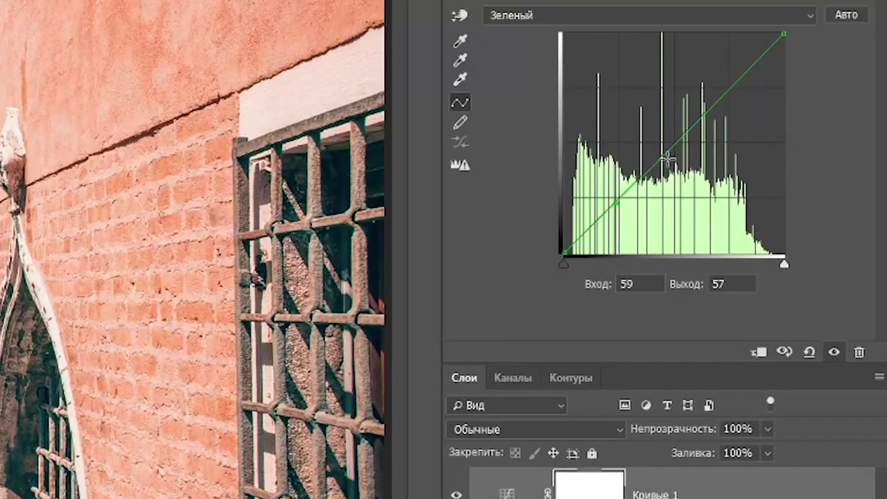
left_click(676, 143)
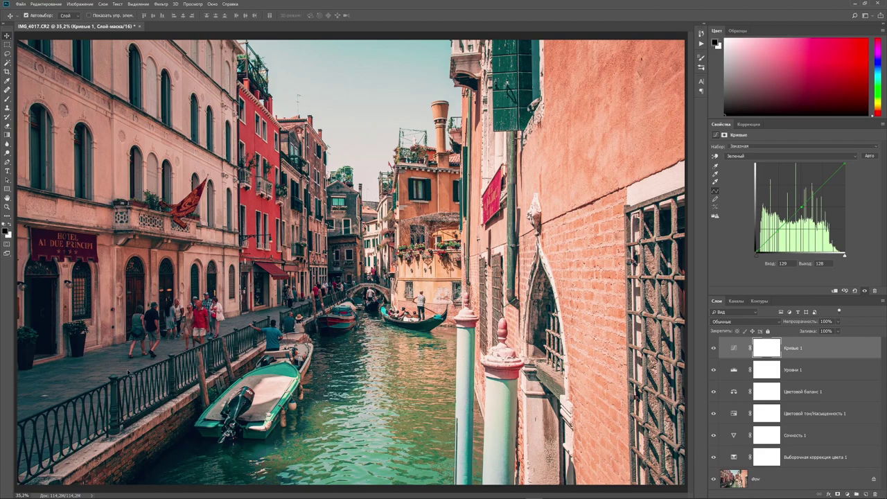
left_click(855, 159)
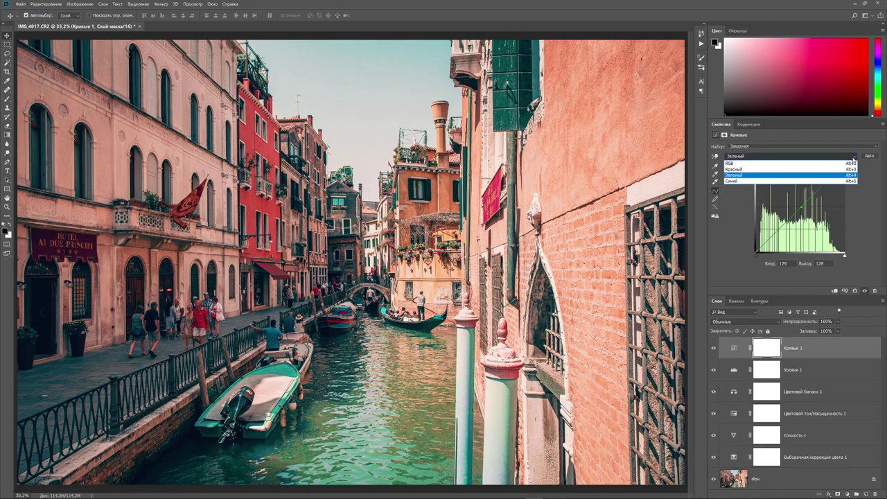
left_click(792, 180)
left_click_drag(564, 253, 559, 245)
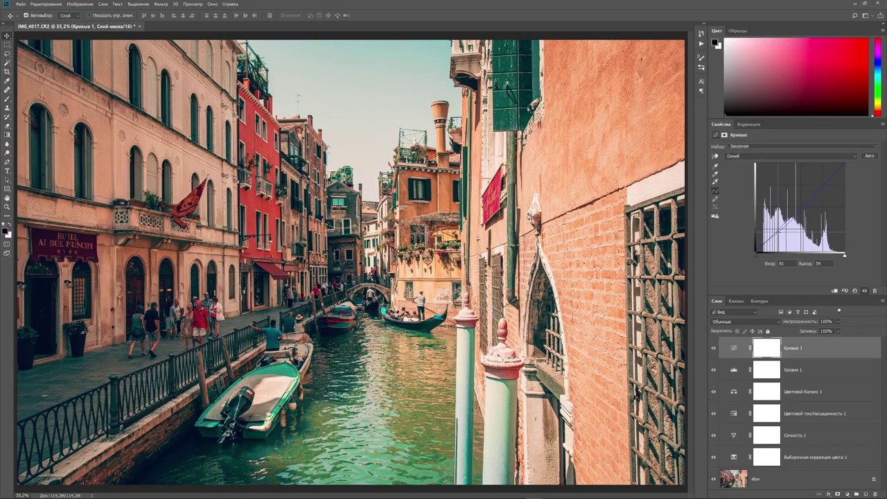
left_click_drag(778, 229, 802, 208)
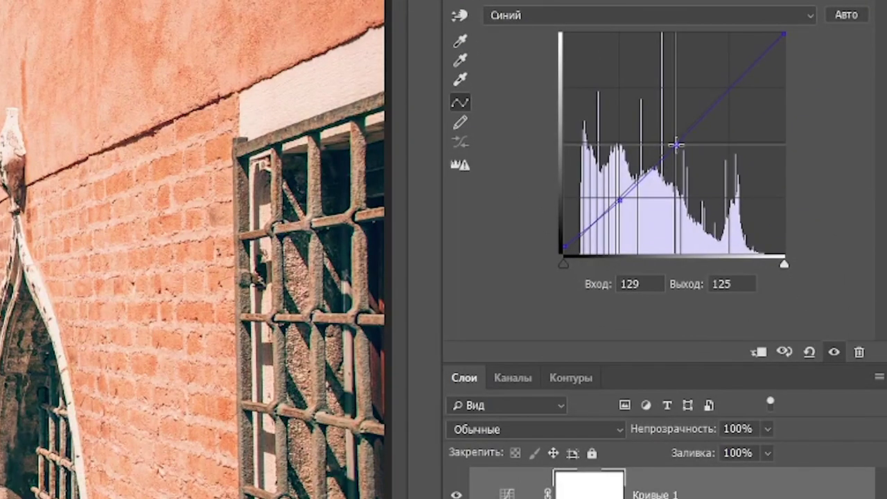
left_click_drag(676, 144, 674, 142)
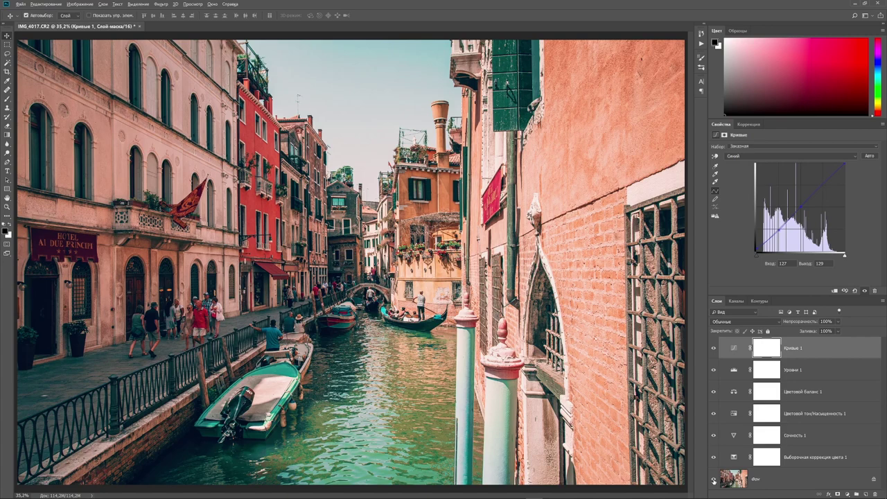
Step: Compare the original with the graded photo, then stamp all visible layers into Слой 1
left_click(714, 480, "alt")
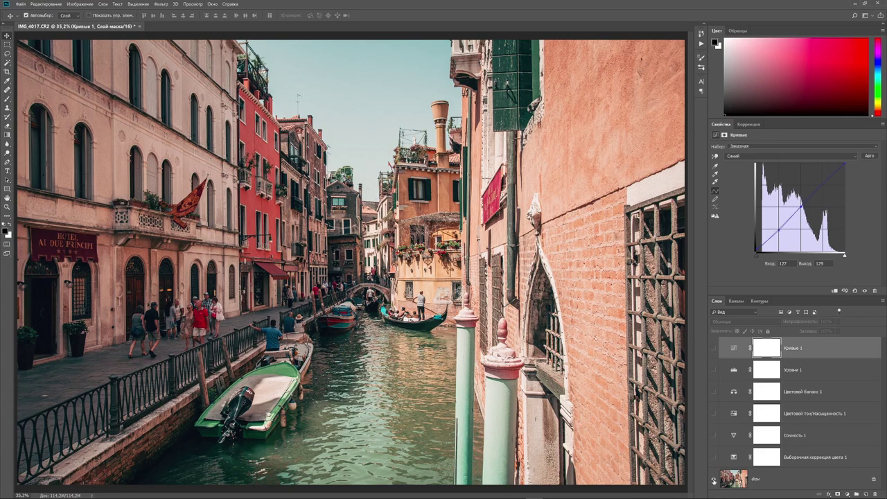
left_click(715, 481, "alt")
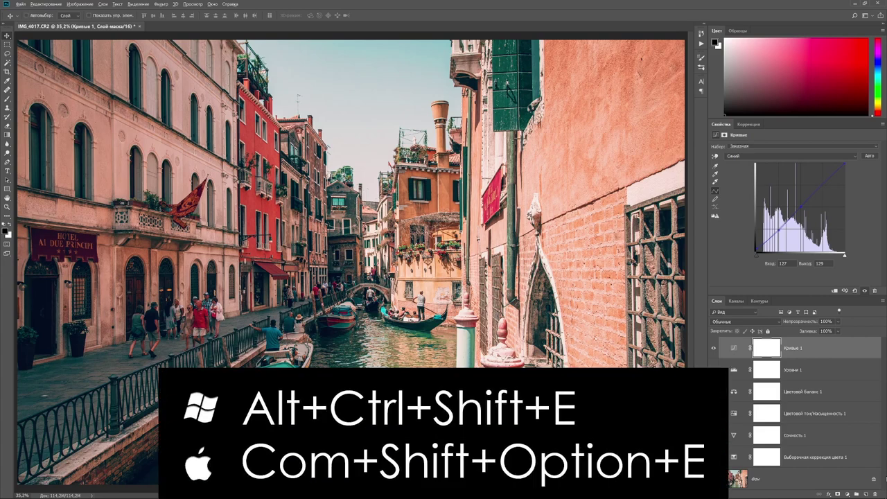
key("ctrl+alt+shift+e")
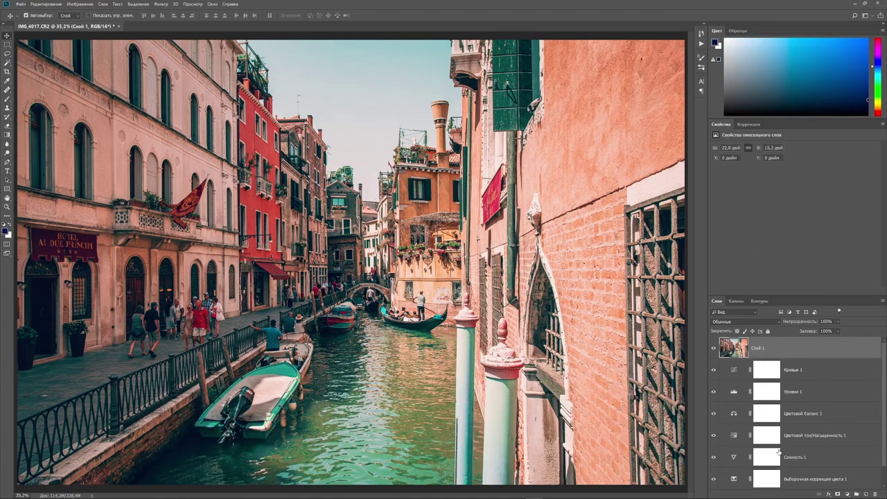
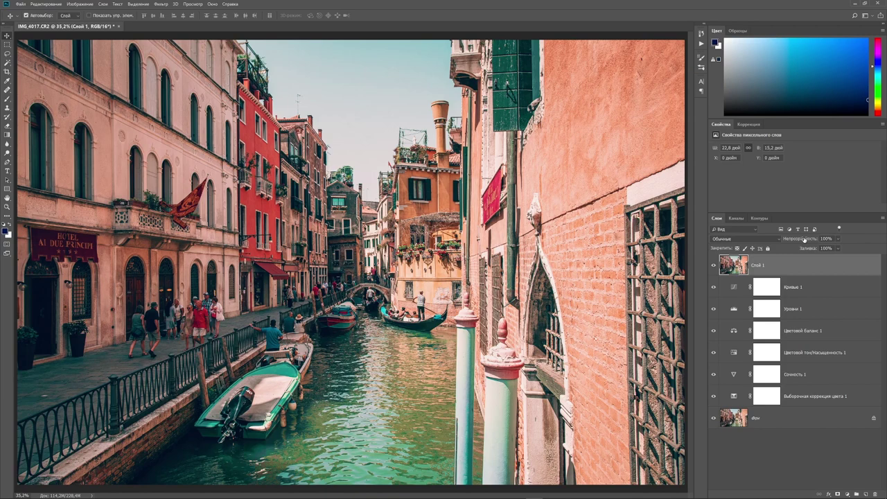
Step: Demonstrate opacity on a temporary black-filled layer, then delete it
left_click(866, 494)
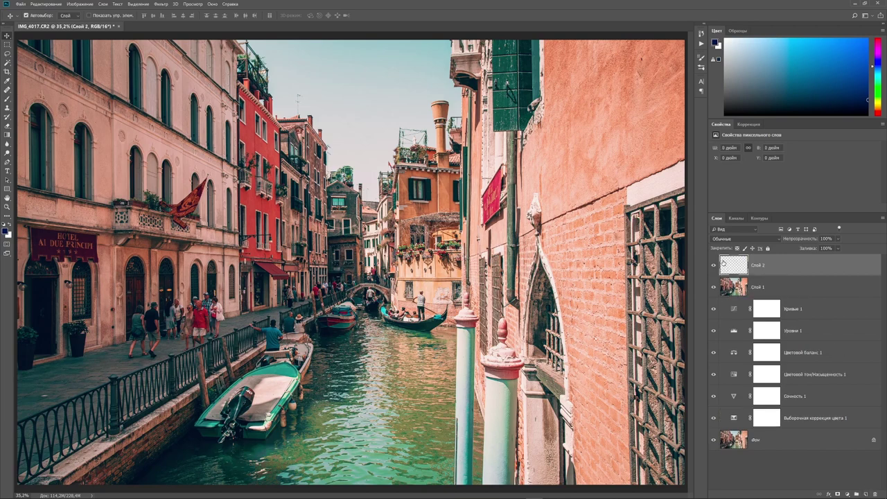
key("d")
key("alt+BackSpace")
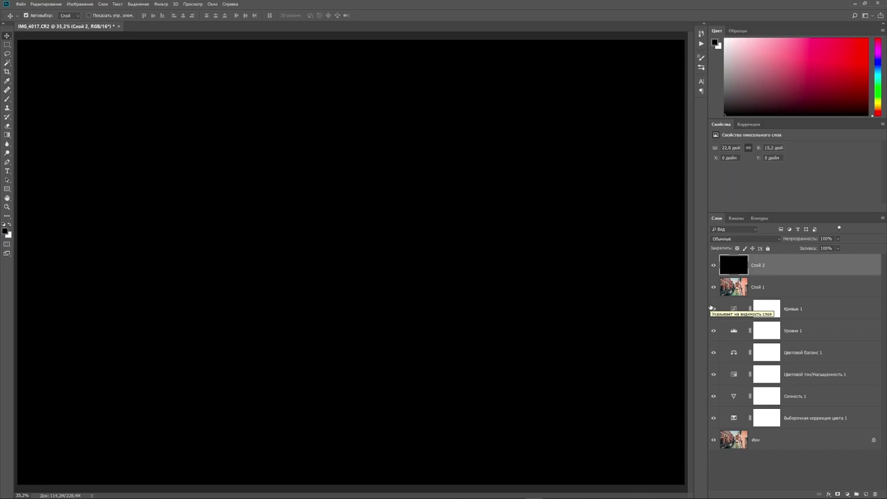
left_click(829, 238)
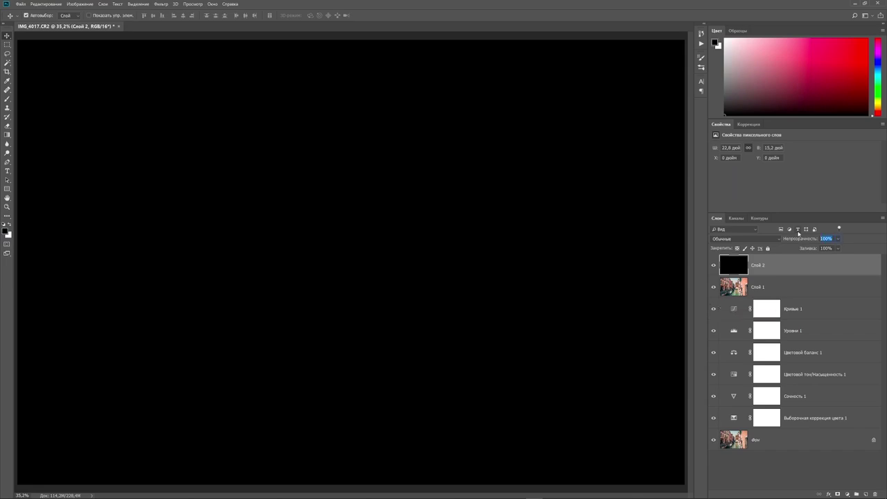
type("50")
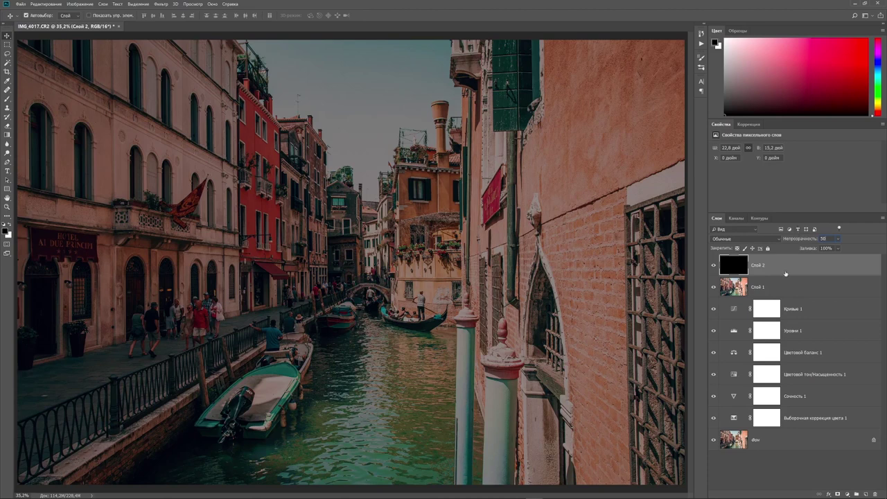
left_click_drag(799, 240, 873, 252)
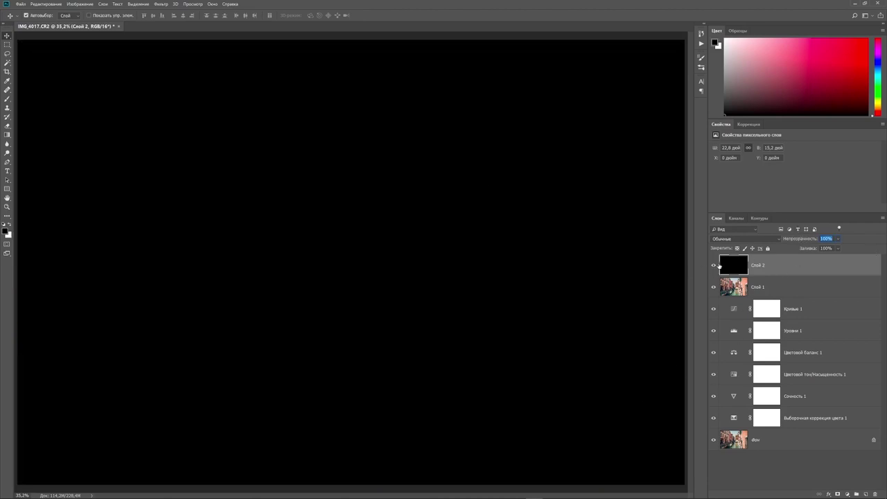
left_click_drag(809, 239, 685, 226)
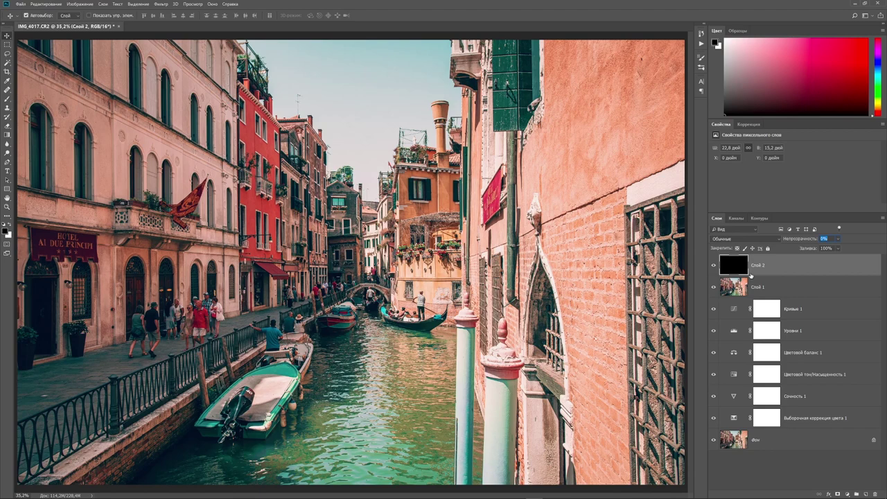
type("50")
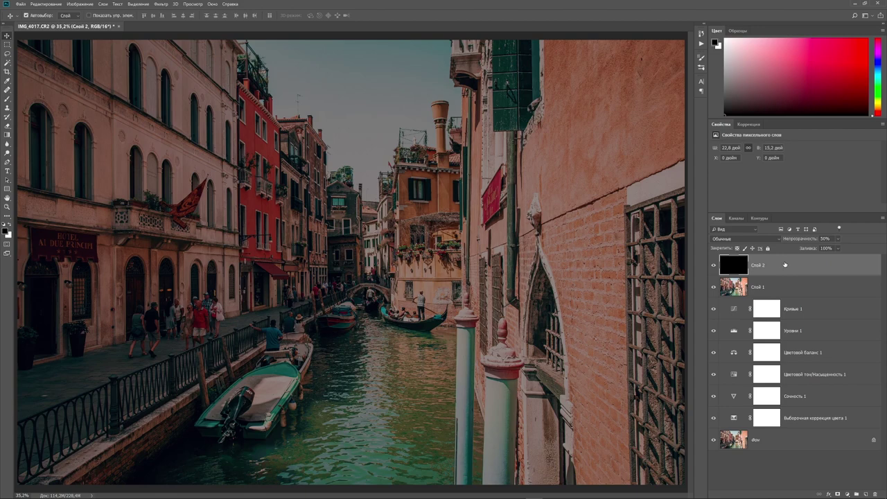
key("Delete")
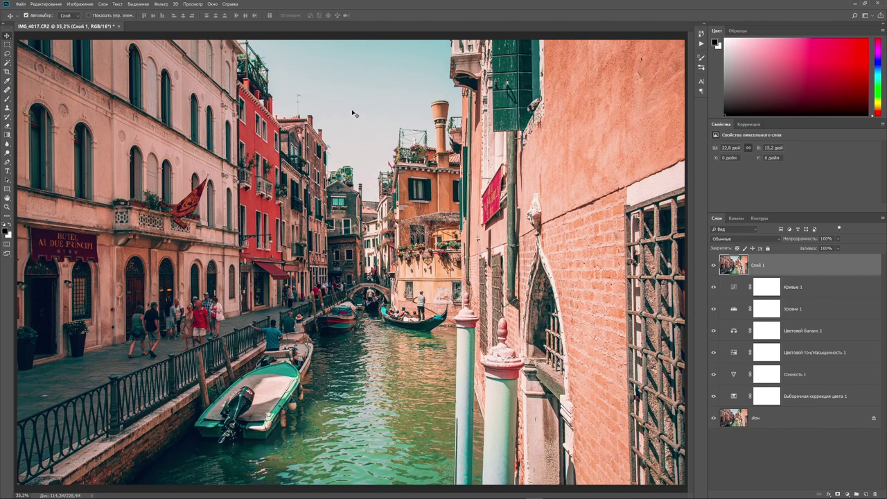
Step: Apply a High Pass filter with a 2-pixel radius to the top photo layer
left_click(166, 5)
mouse_move(201, 141)
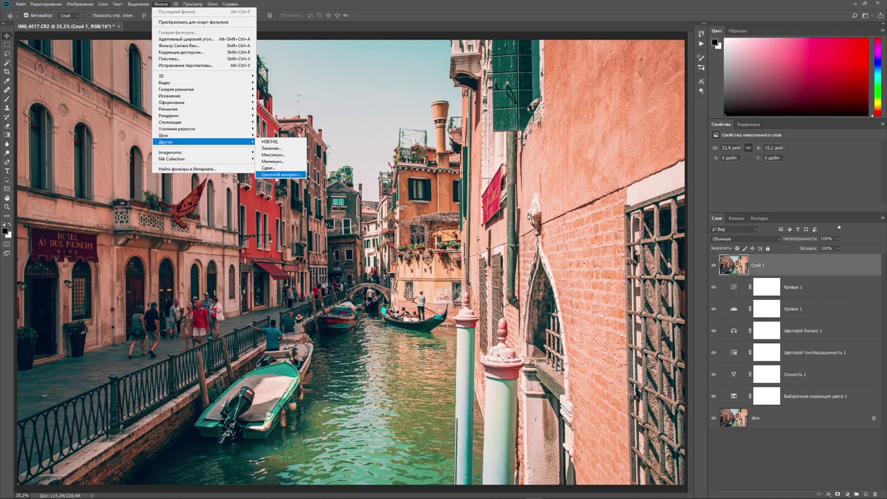
left_click(276, 175)
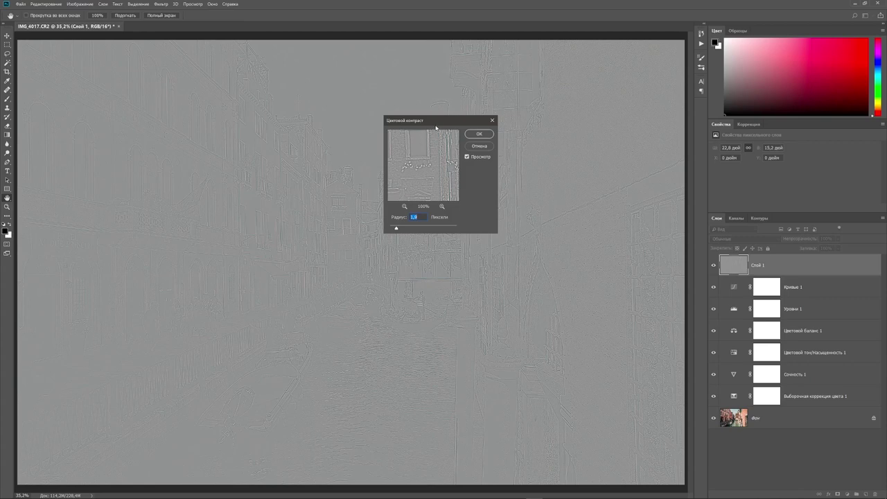
left_click_drag(440, 122, 564, 90)
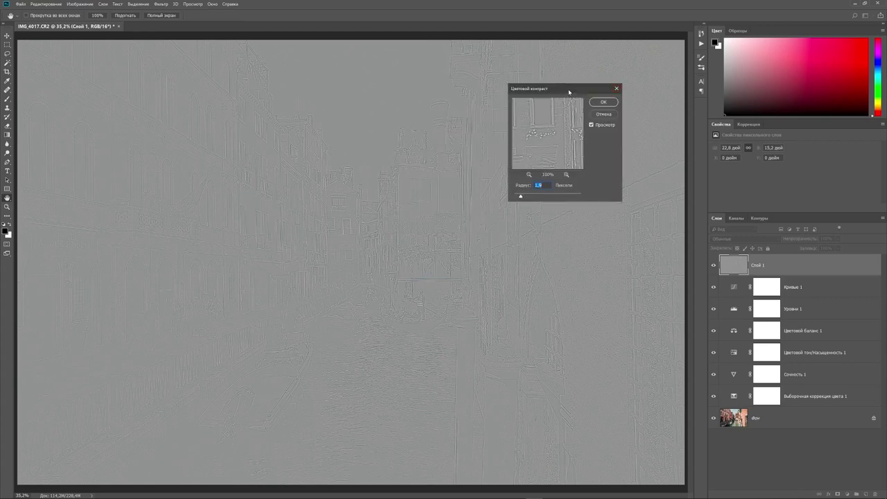
left_click_drag(279, 97, 631, 51)
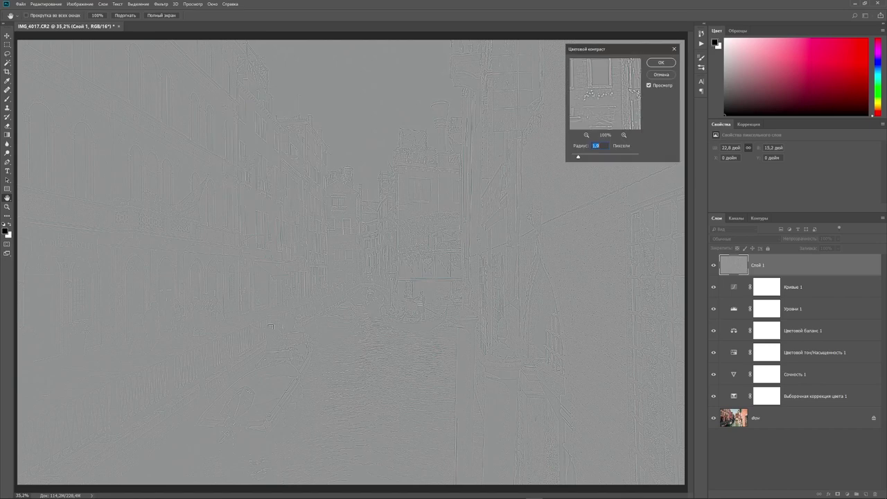
left_click_drag(578, 157, 557, 154)
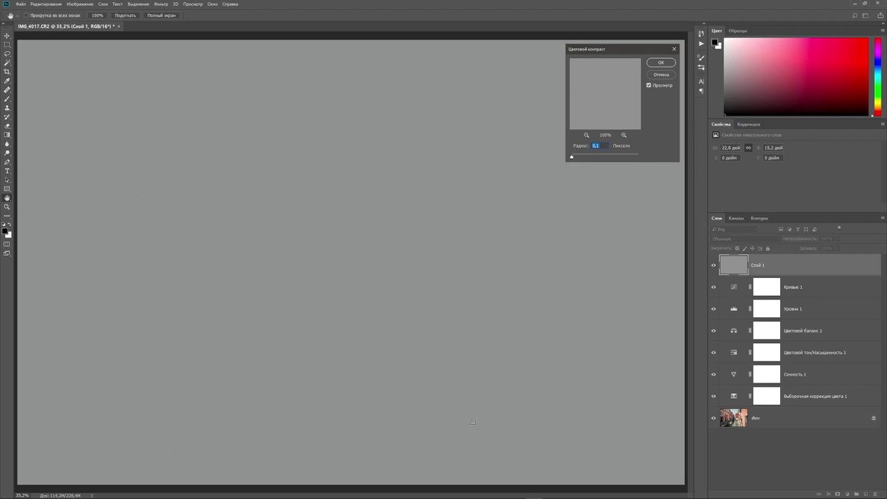
left_click_drag(571, 158, 575, 159)
left_click_drag(575, 159, 576, 159)
left_click_drag(575, 158, 579, 158)
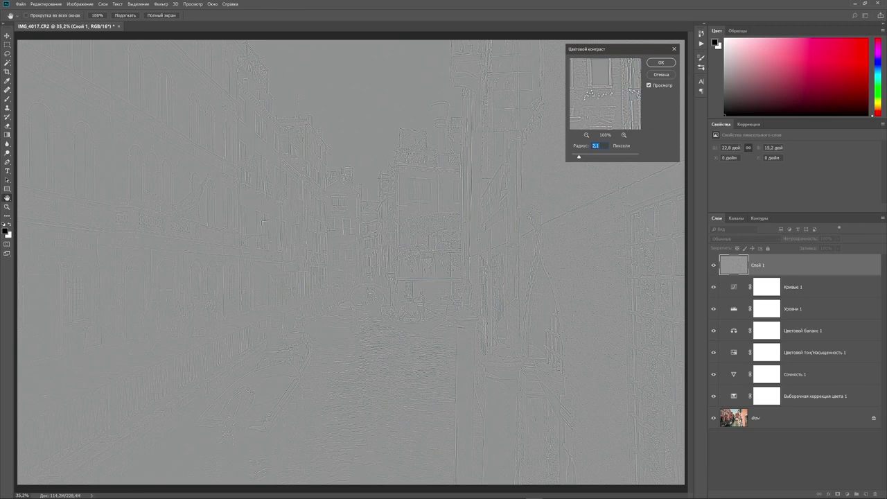
type("2")
left_click(661, 62)
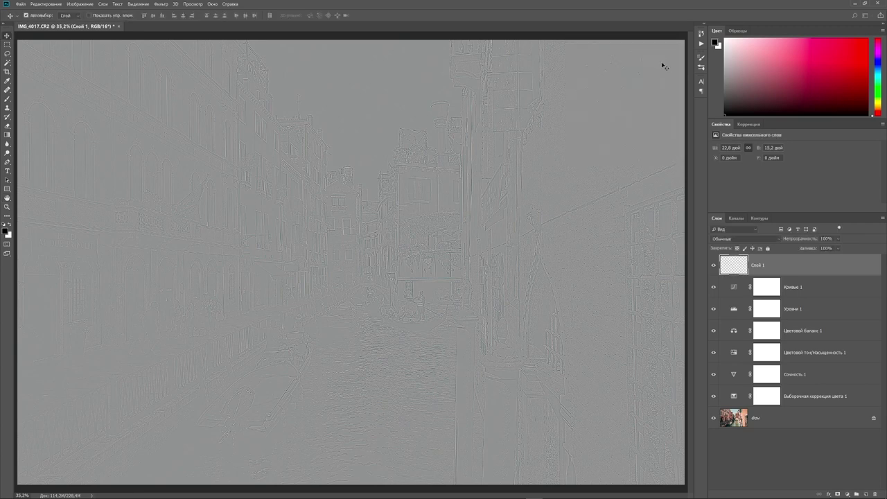
Step: Blend the High Pass layer in Overlay, zoom to 100% and toggle it for comparison
left_click(778, 242)
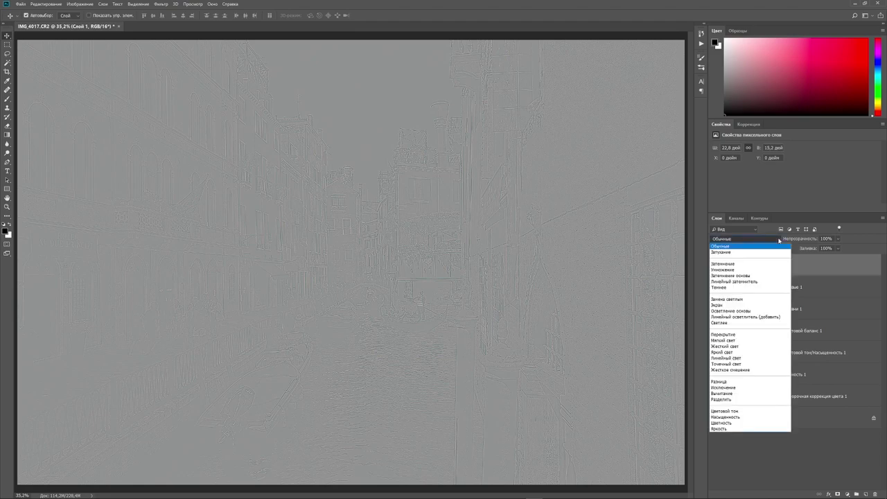
left_click(746, 334)
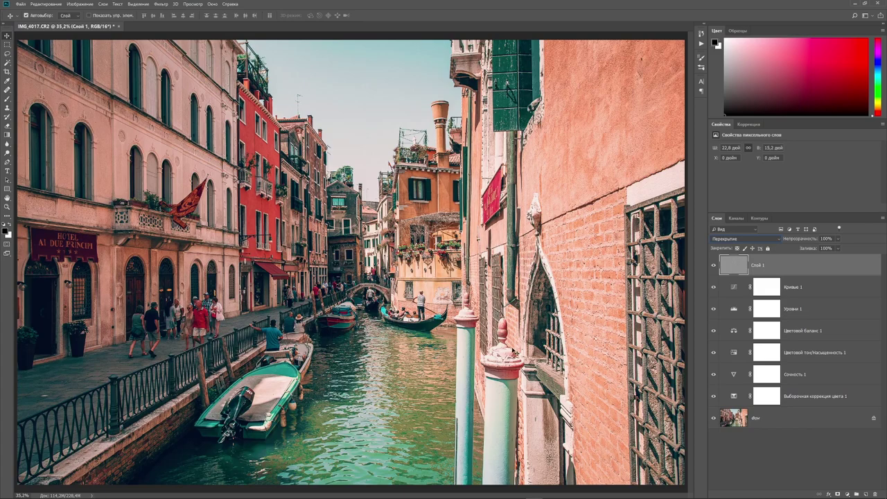
key("ctrl+plus")
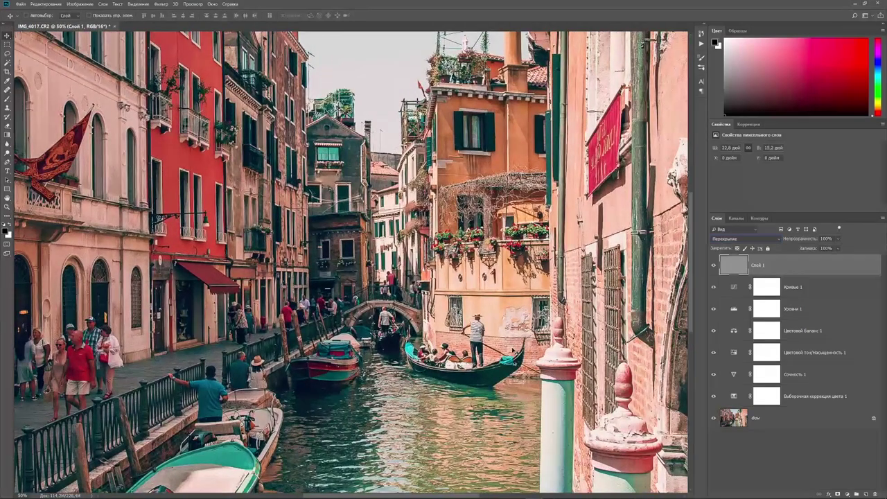
key("ctrl+plus")
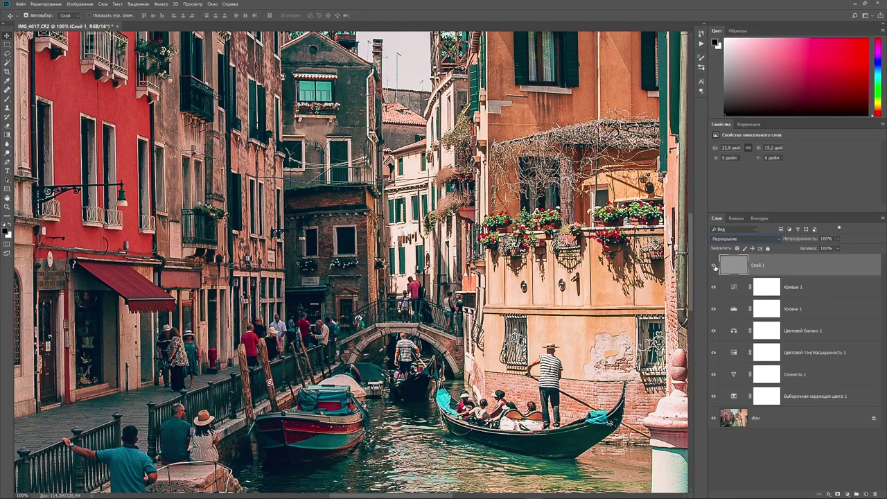
left_click(714, 267)
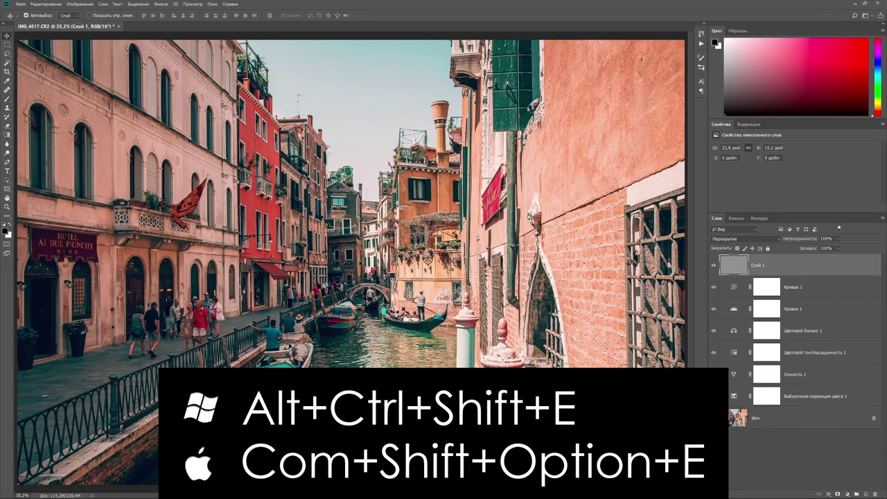
Step: Stamp all visible layers into a new merged top layer, Слой 2
key("ctrl+alt+shift+e")
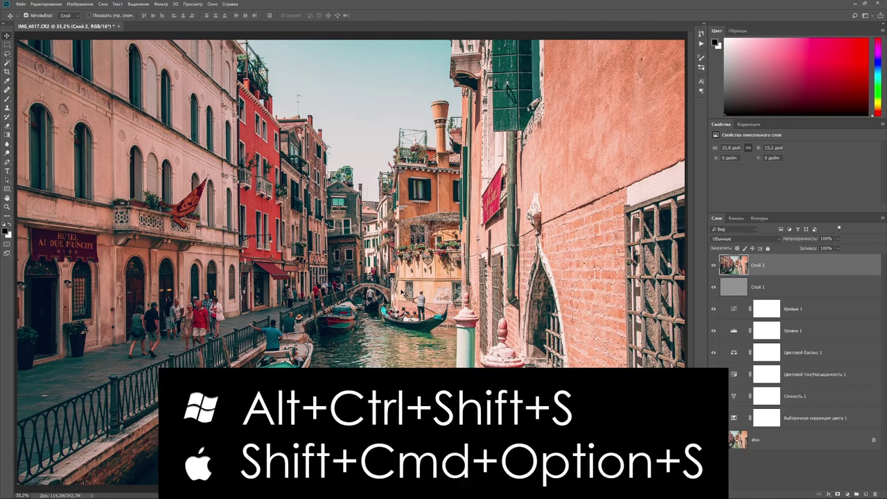
left_click(21, 3)
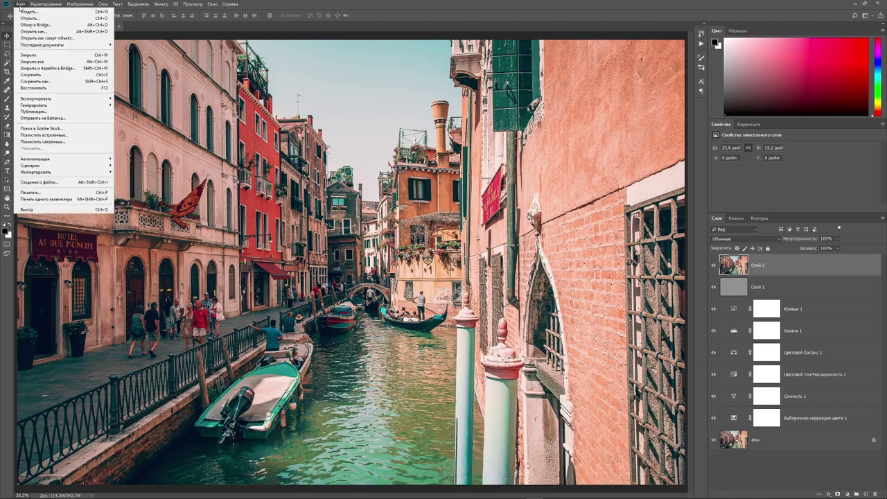
mouse_move(41, 98)
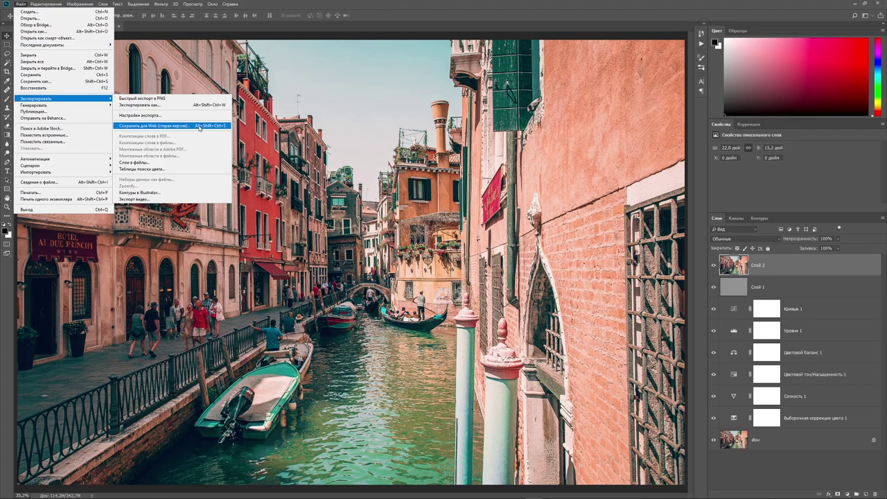
Step: Set Save for Web to JPEG quality 100, embedded profile, sRGB conversion, Copyright metadata
left_click(200, 127)
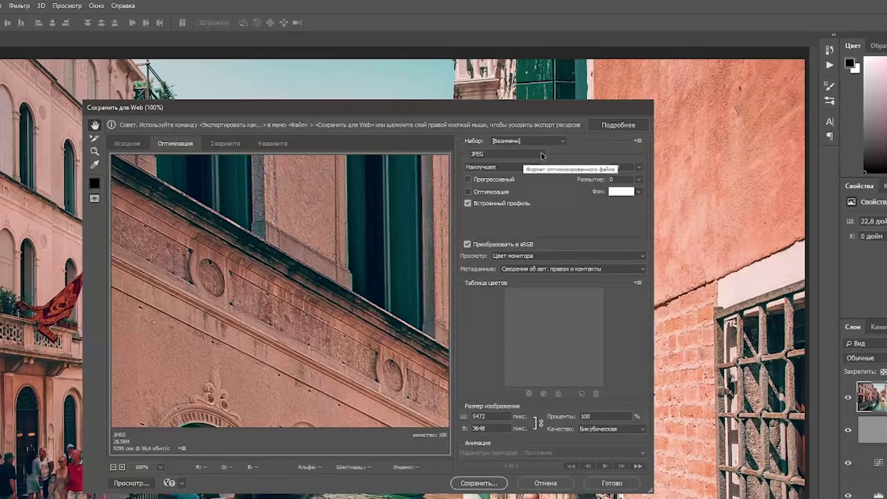
left_click(508, 103)
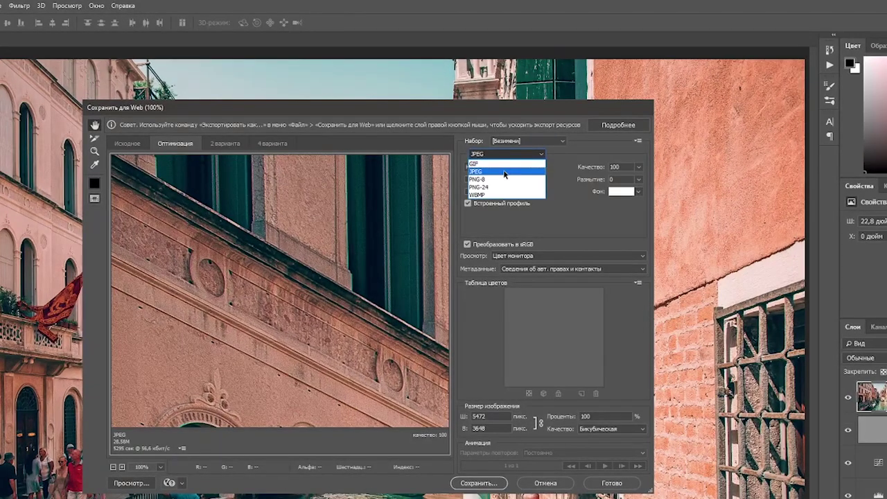
left_click(510, 171)
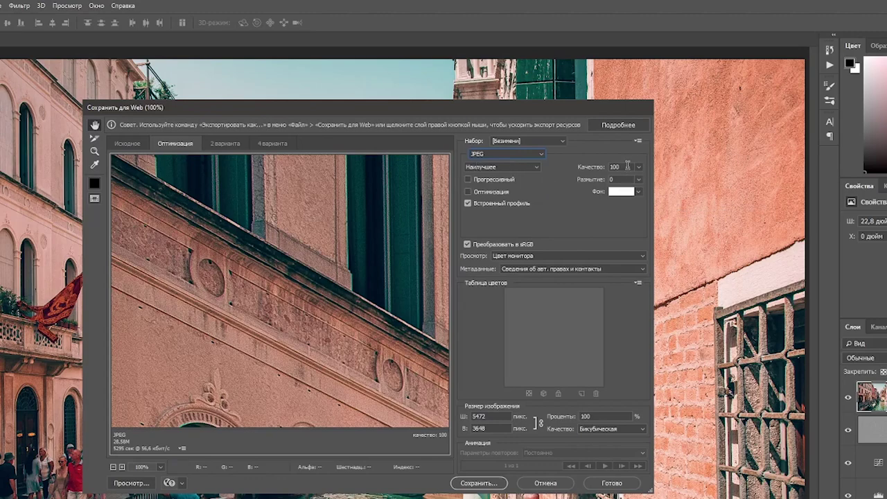
left_click(467, 203)
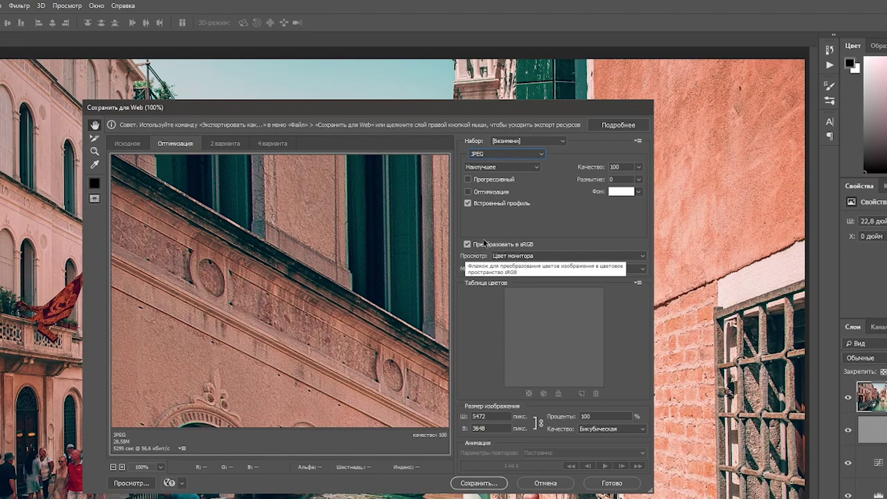
left_click(468, 245)
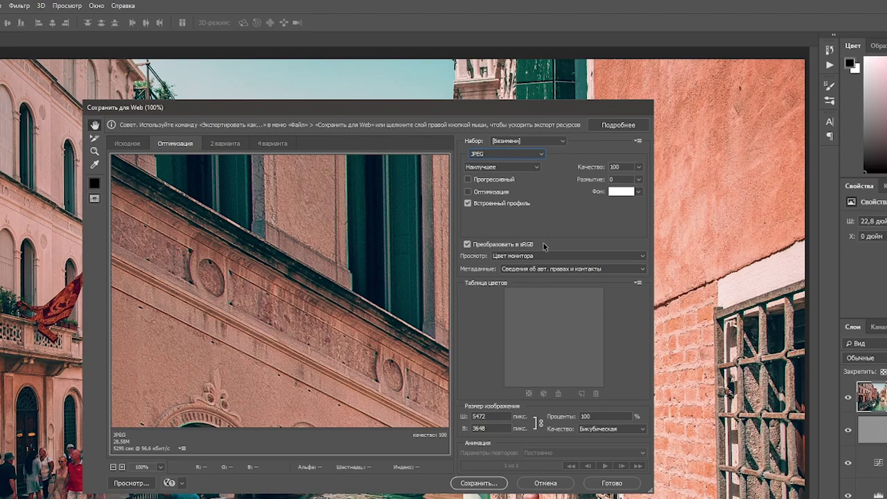
left_click(644, 257)
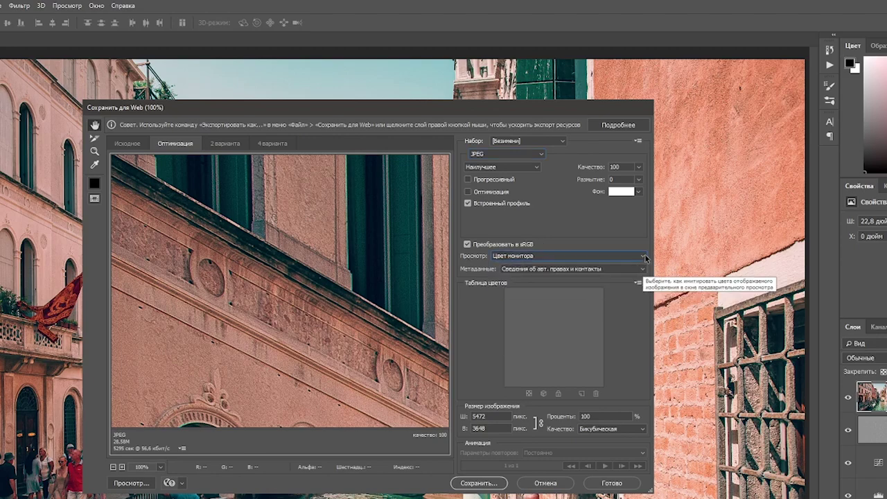
left_click(642, 269)
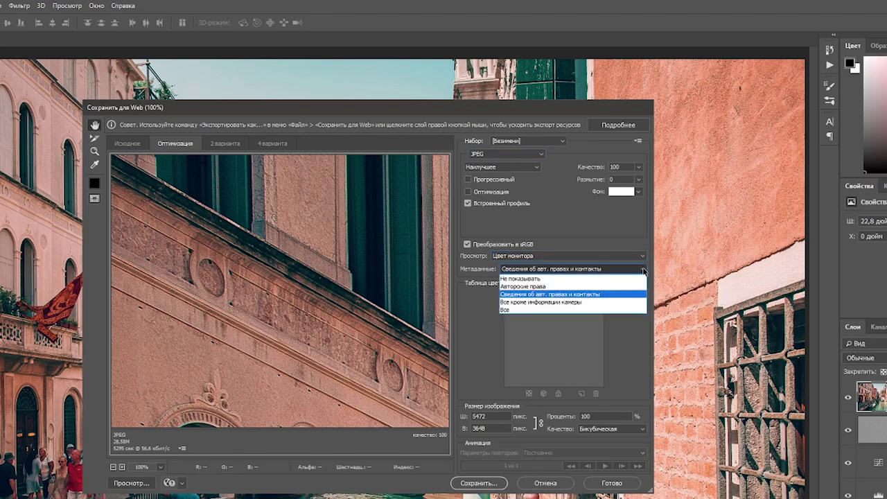
left_click(558, 286)
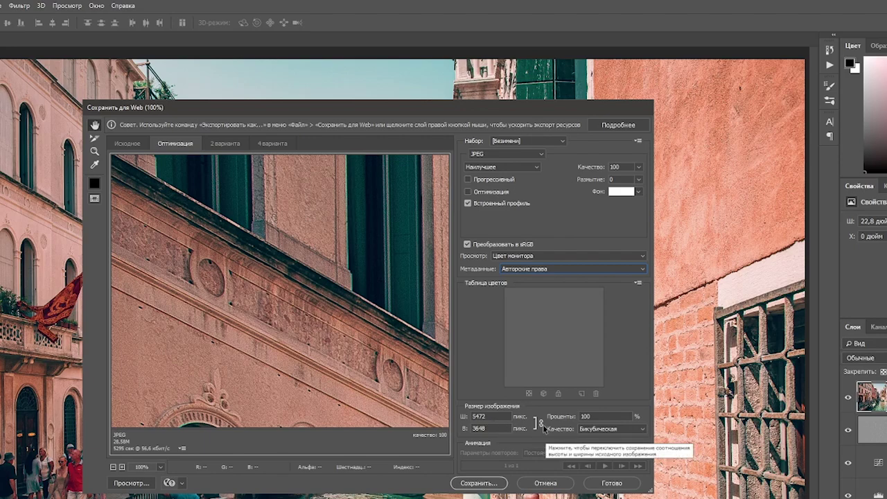
Step: Resize the export to 1620×1080 pixels with linked proportions and start saving
double_click(493, 429)
type("108")
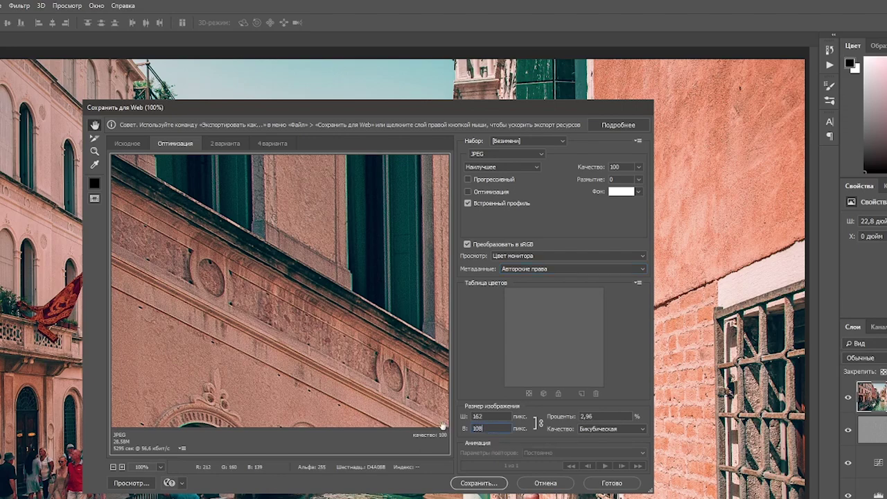
type("0")
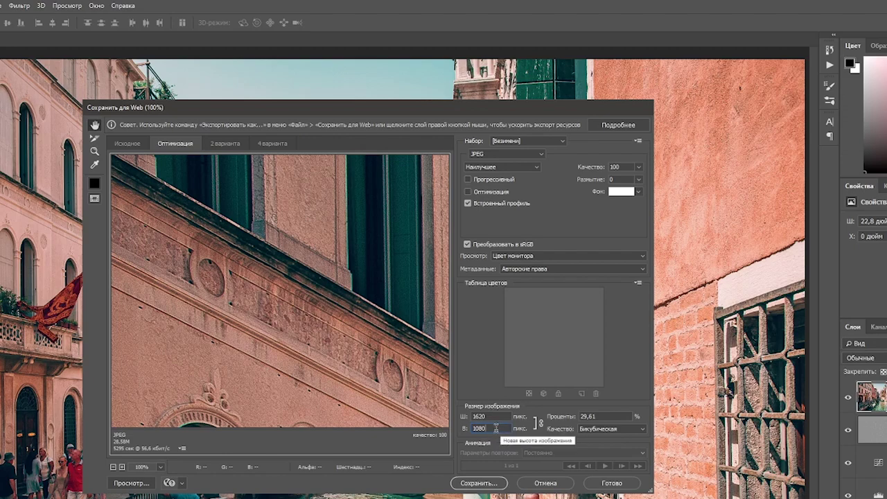
left_click(541, 423)
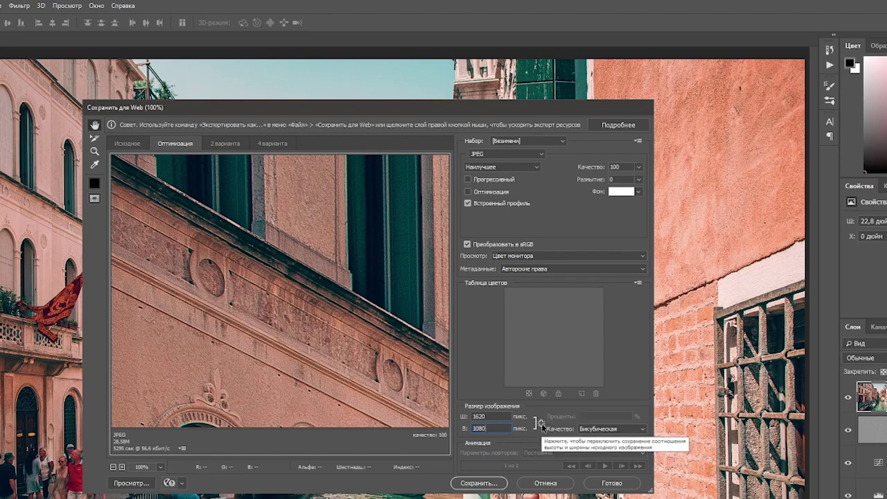
left_click(541, 423)
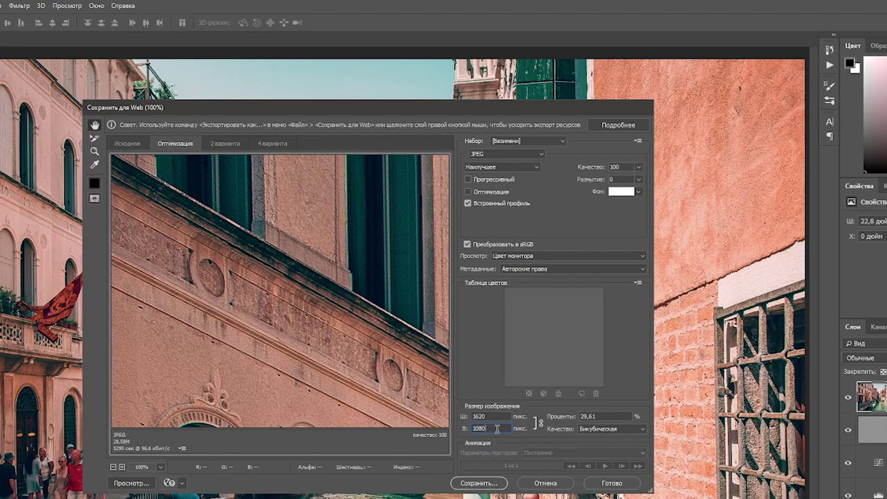
left_click(486, 483)
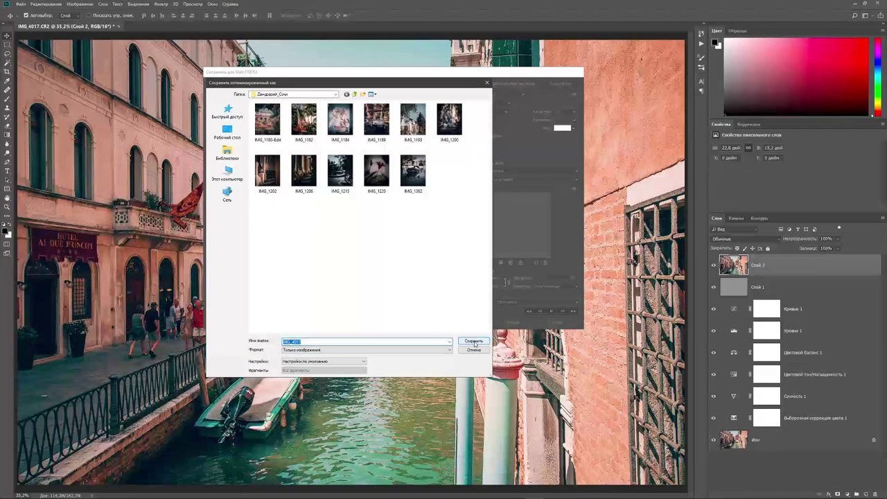
Step: Save the optimized 1620×1080 JPEG file
left_click(474, 342)
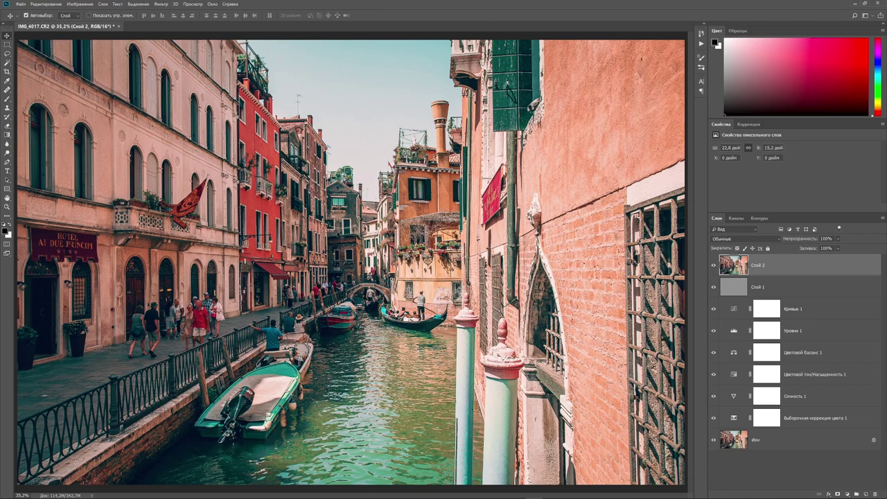
Step: Close the IMG_4017.CR2 document, choosing to save changes
left_click(119, 27)
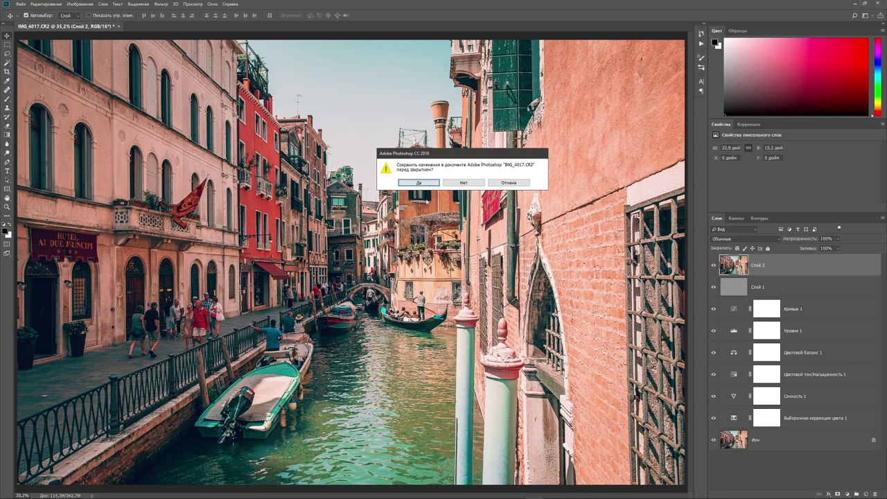
left_click(420, 185)
Step: Confirm the TIFF save, compare IMG_4017-Edit.psd with IMG_4017.CR2 in Bridge, then open the PSD
left_click(418, 183)
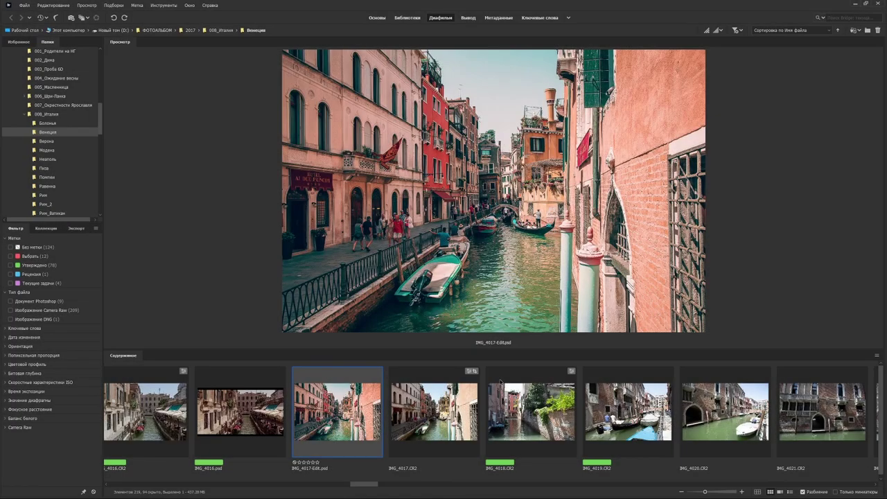
key("Right")
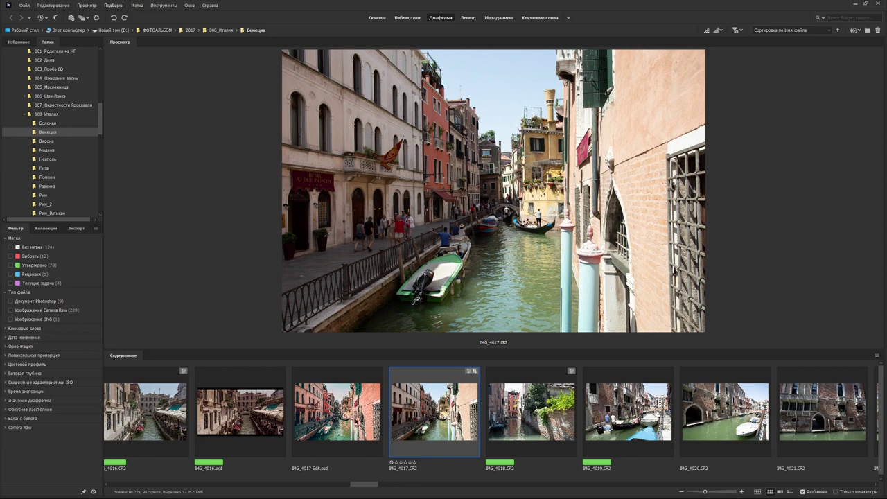
key("Left")
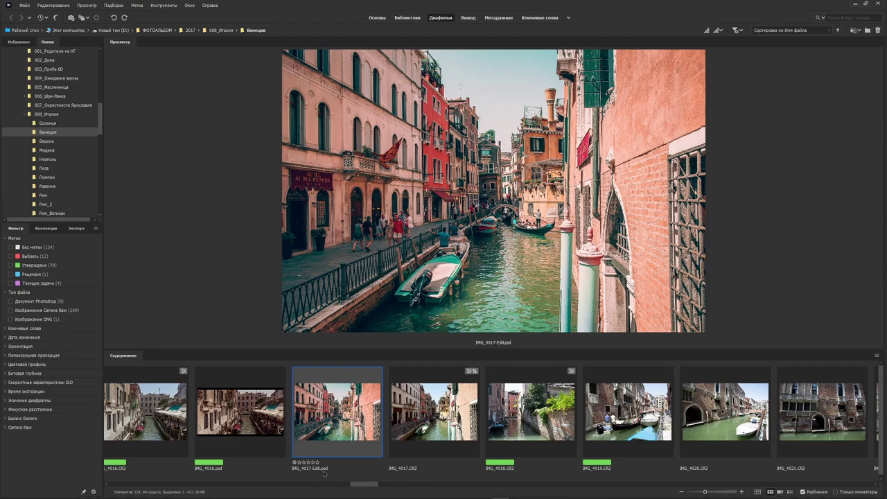
double_click(347, 416)
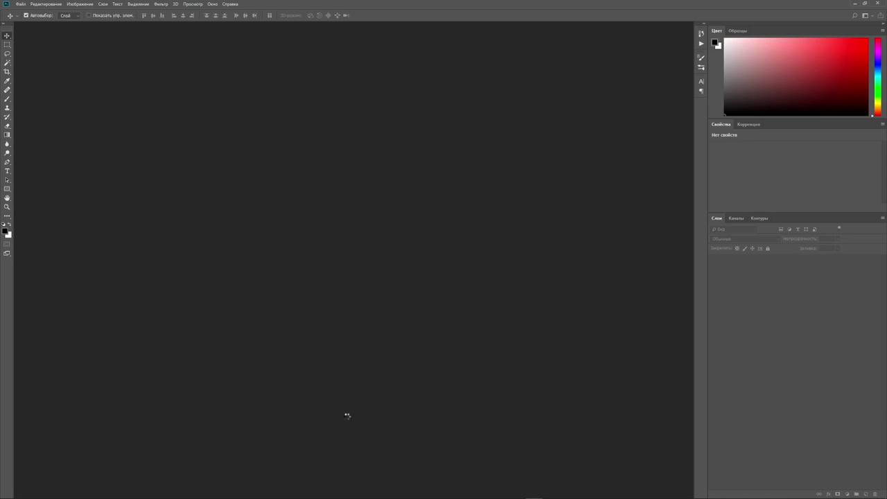
Step: Dismiss the profile mismatch warning and toggle Слой 2 off and back on
left_click(441, 295)
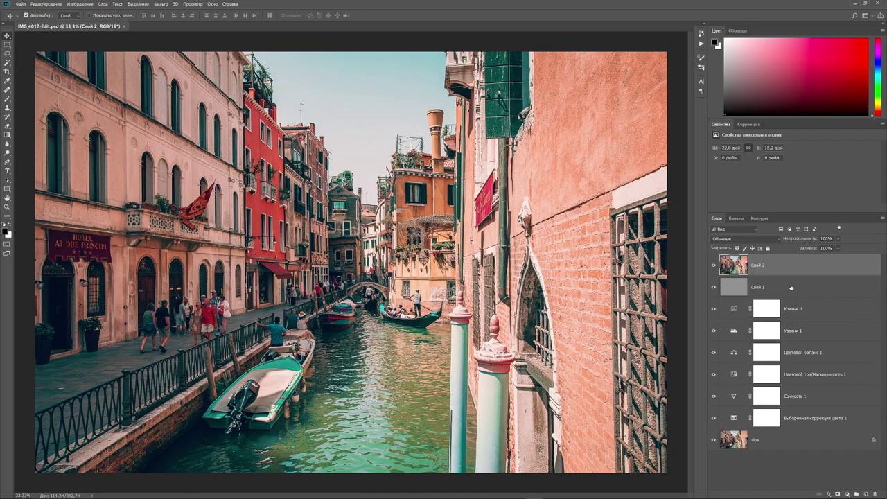
left_click(714, 266)
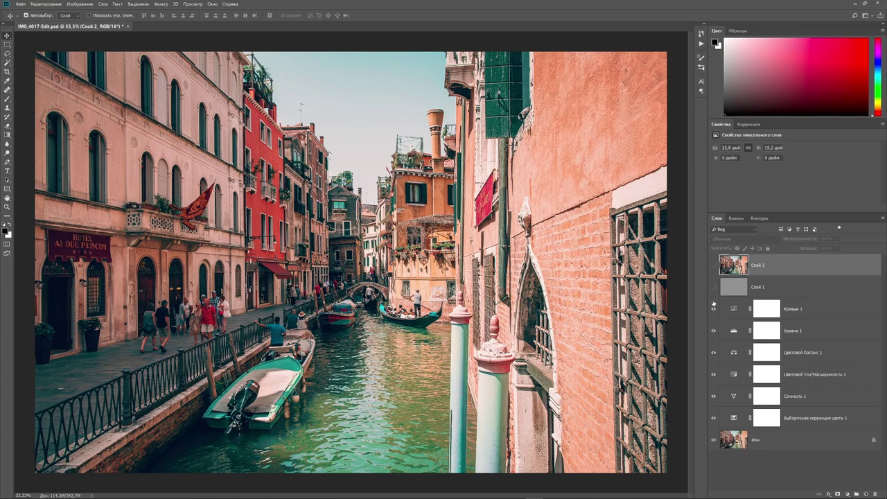
key("ctrl+z")
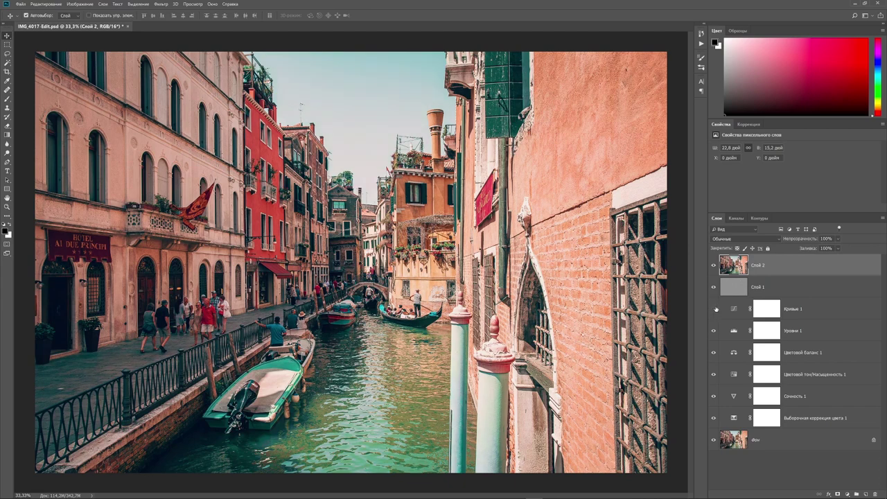